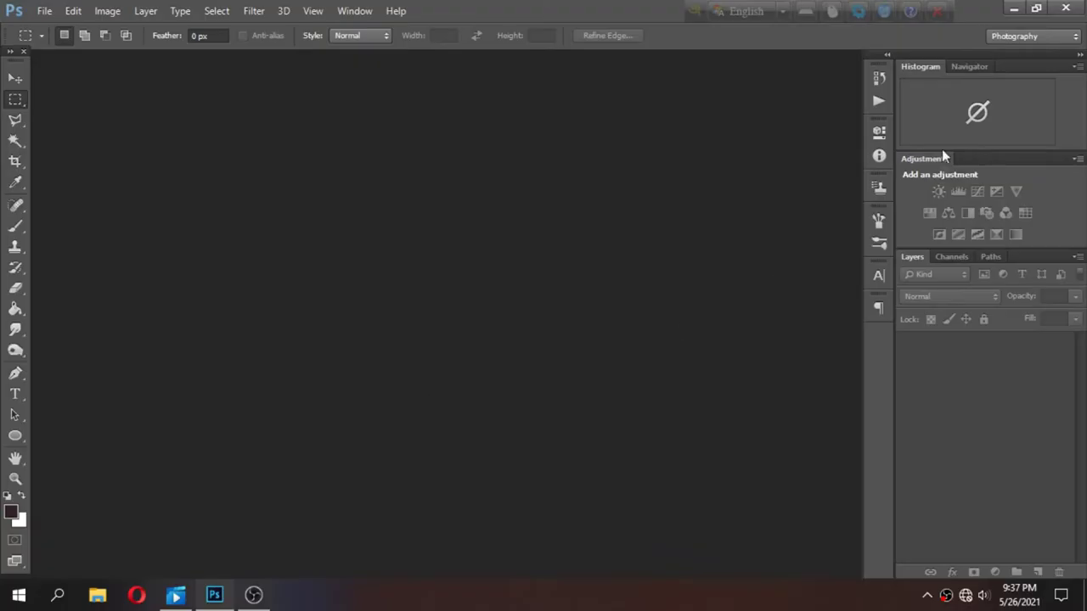
# - Switch to the Motion workspace and start a new document from the Photo preset
pyautogui.click(1031, 36)
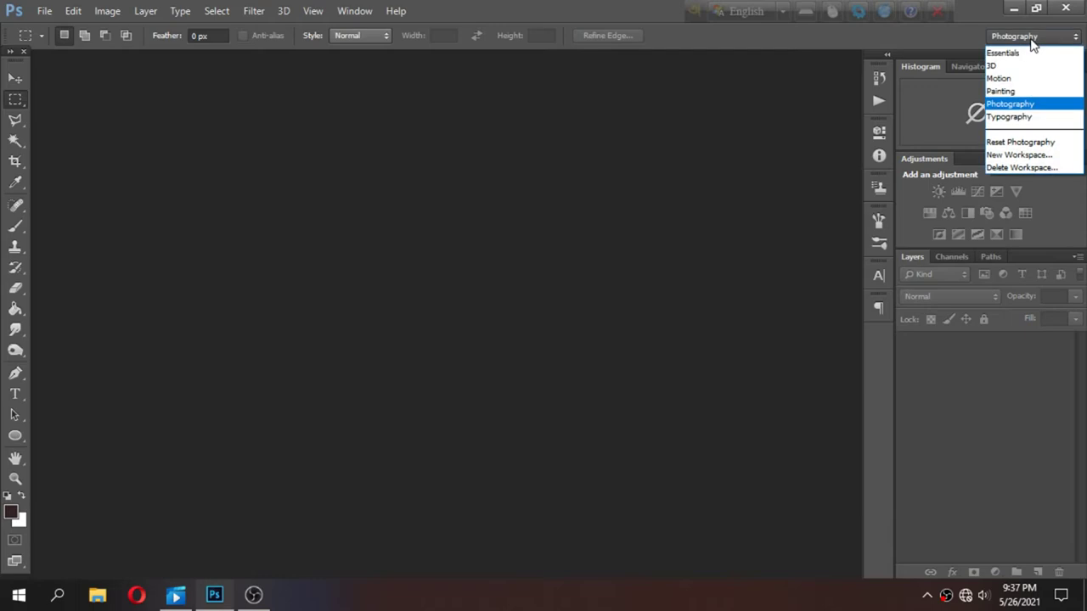
pyautogui.click(1002, 79)
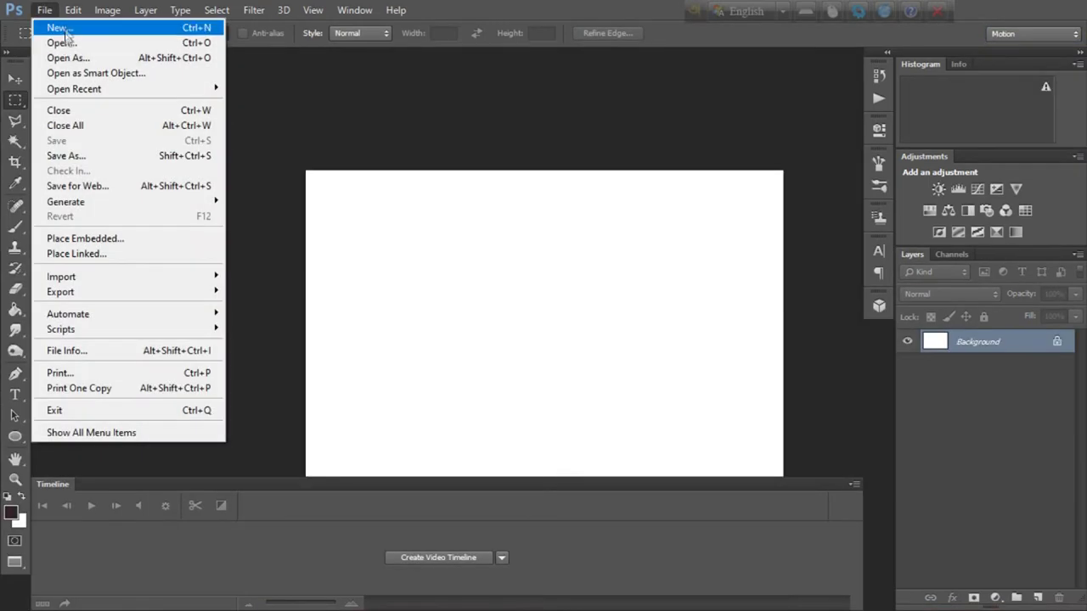
pyautogui.click(48, 26)
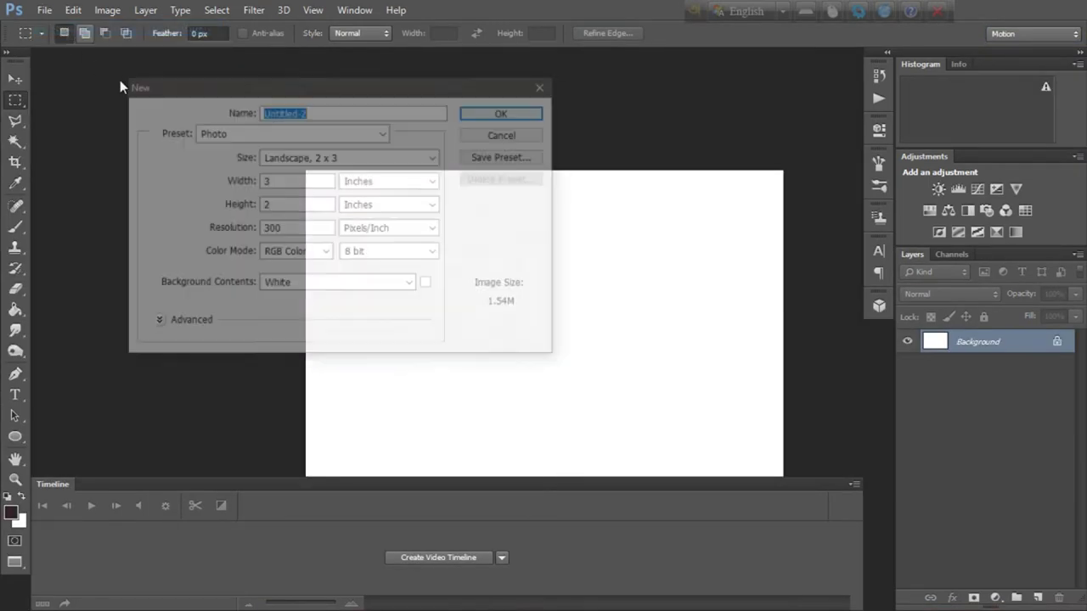
pyautogui.click(382, 135)
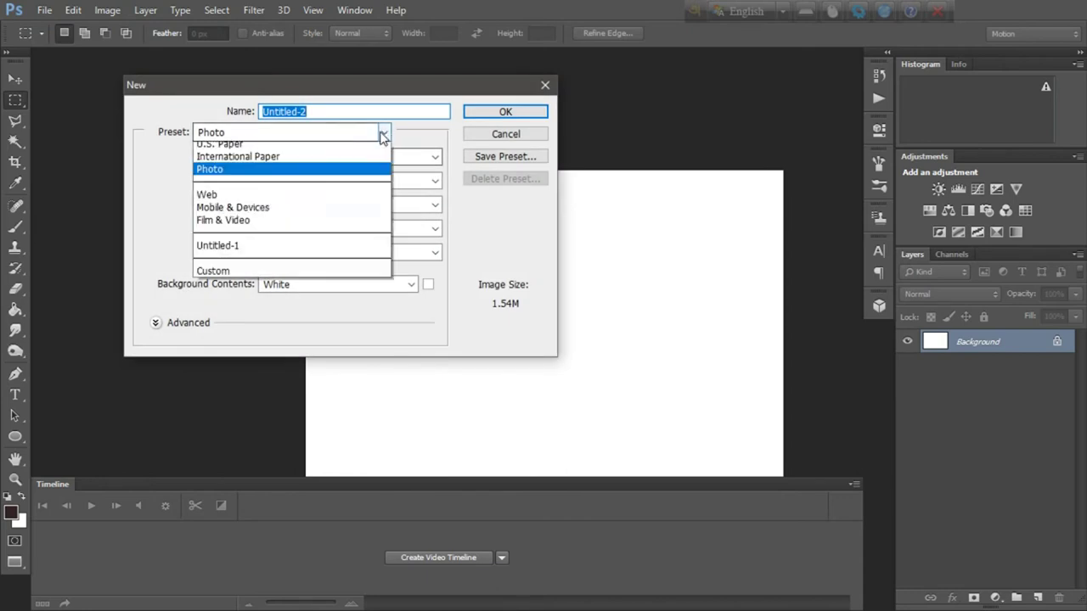
pyautogui.click(293, 213)
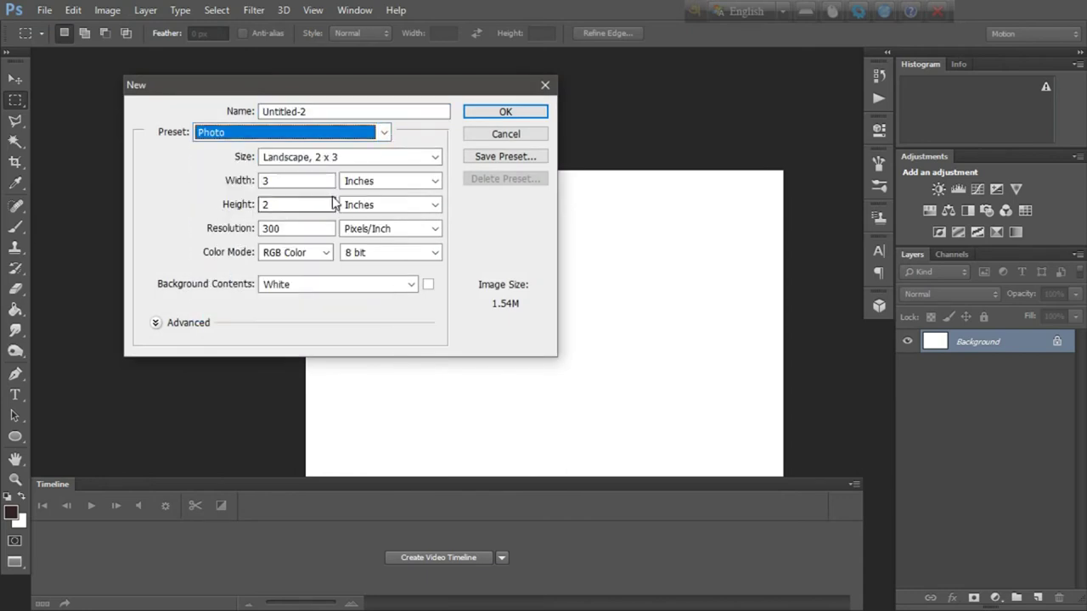
# - Set width and height units to pixels and create the 900 × 600 document
pyautogui.click(394, 183)
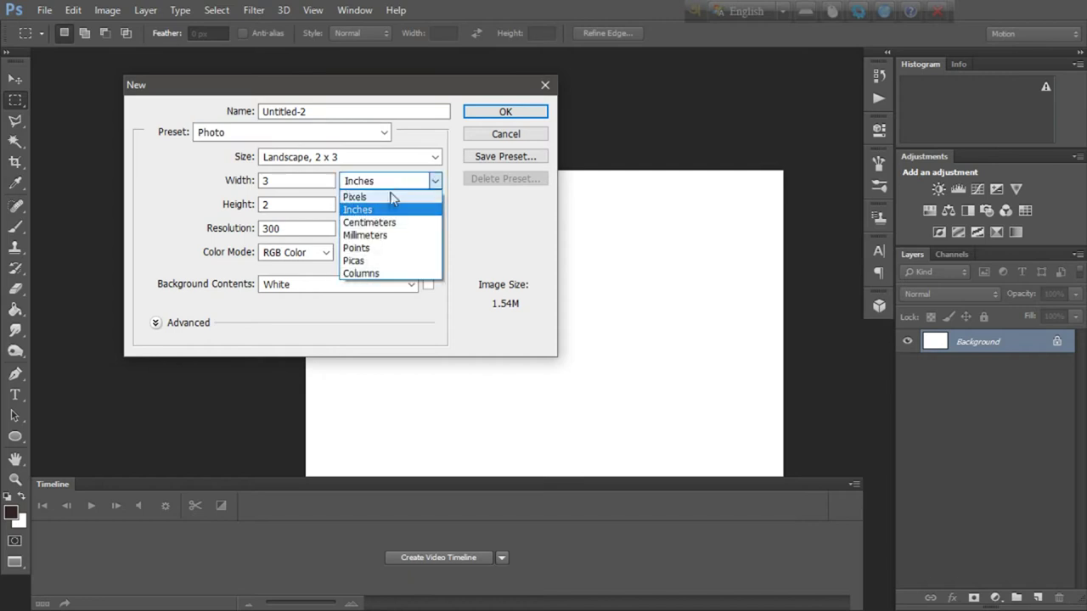
pyautogui.click(373, 197)
pyautogui.click(400, 208)
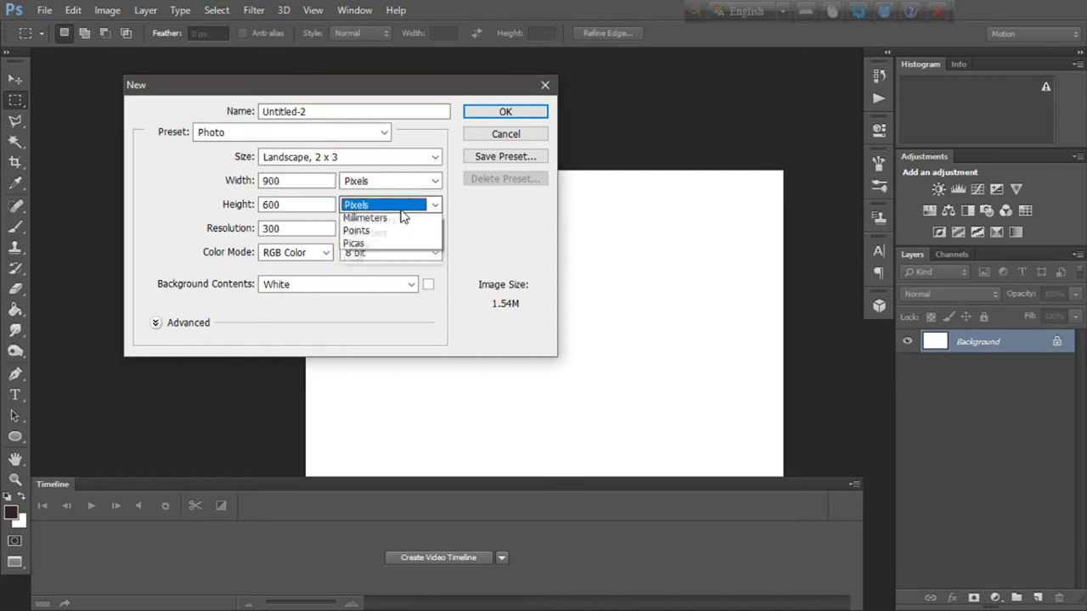
pyautogui.click(522, 115)
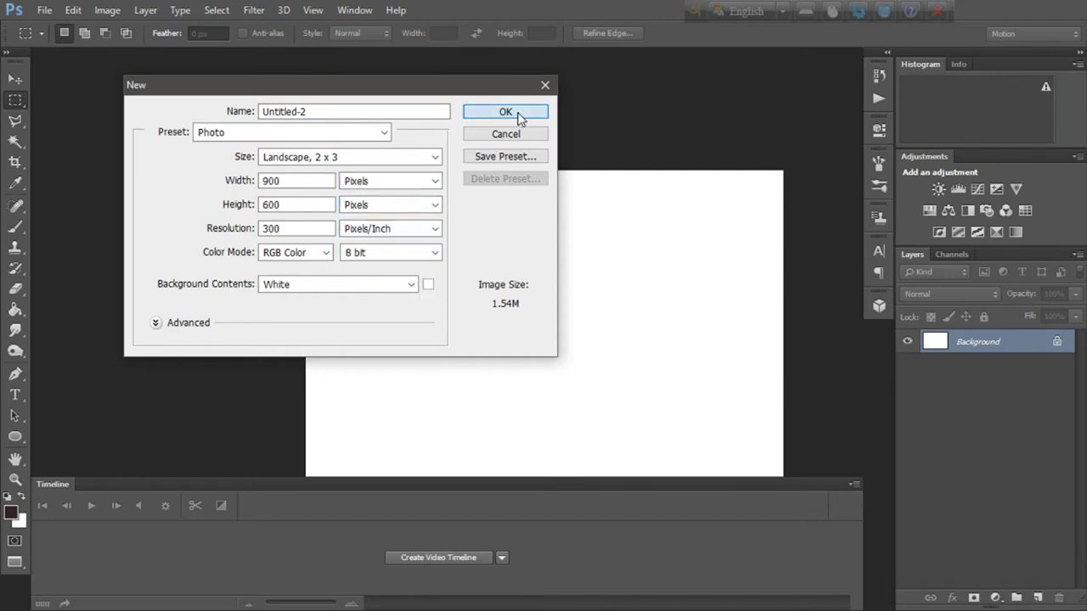
pyautogui.click(506, 112)
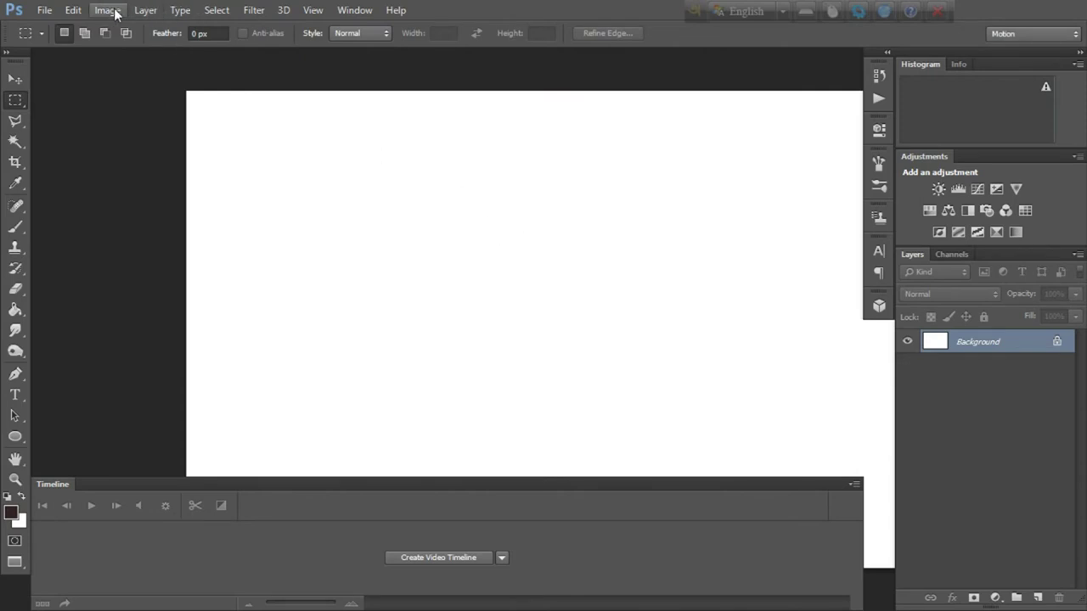
# - Add a new blank video layer, Layer 1, as a clip on the timeline
pyautogui.click(146, 9)
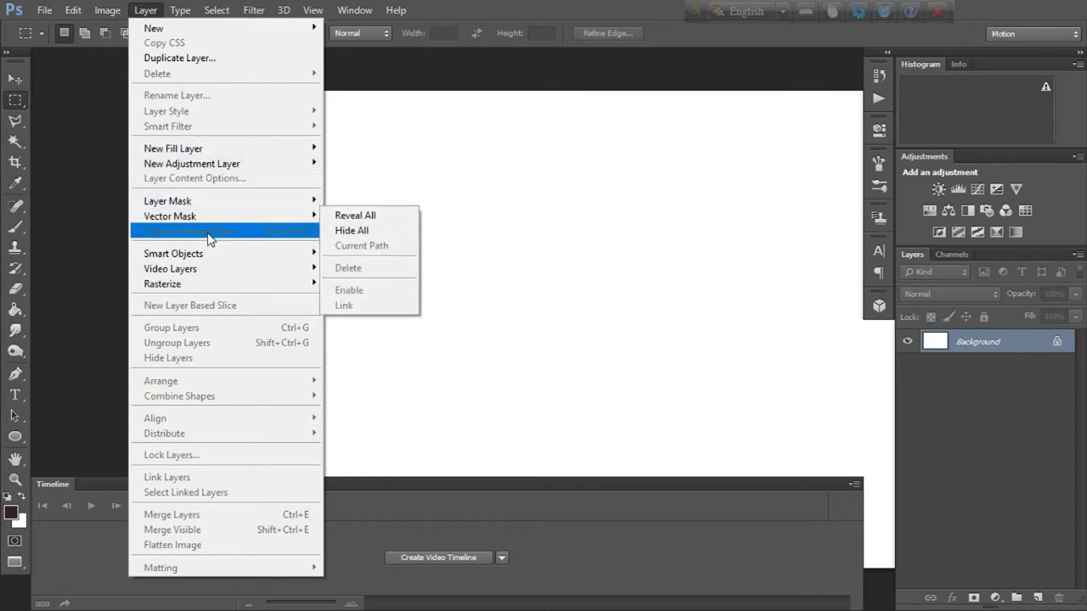
pyautogui.moveTo(171, 269)
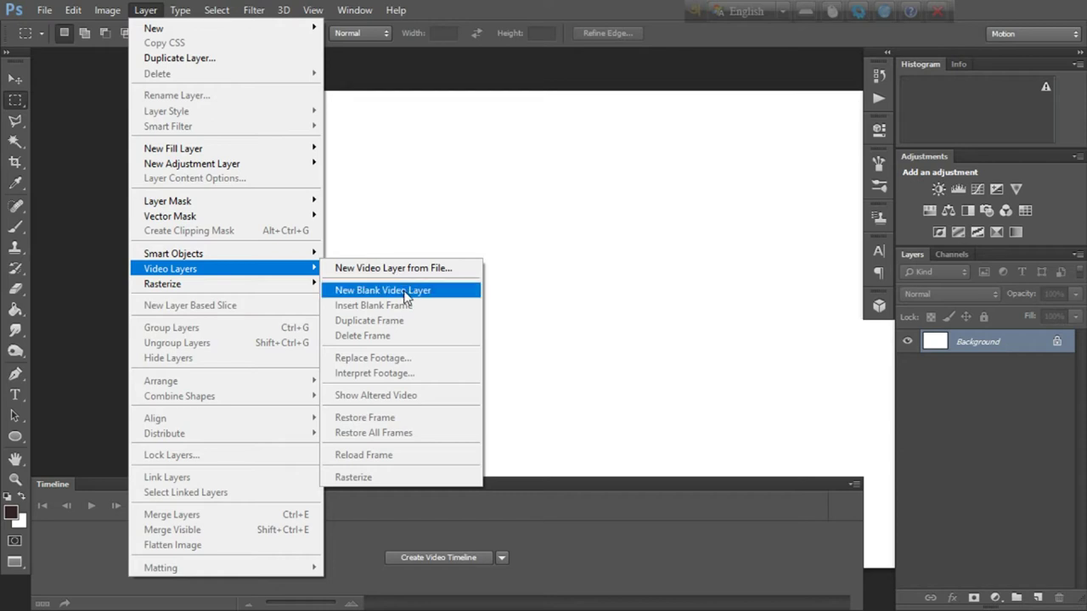
pyautogui.click(406, 292)
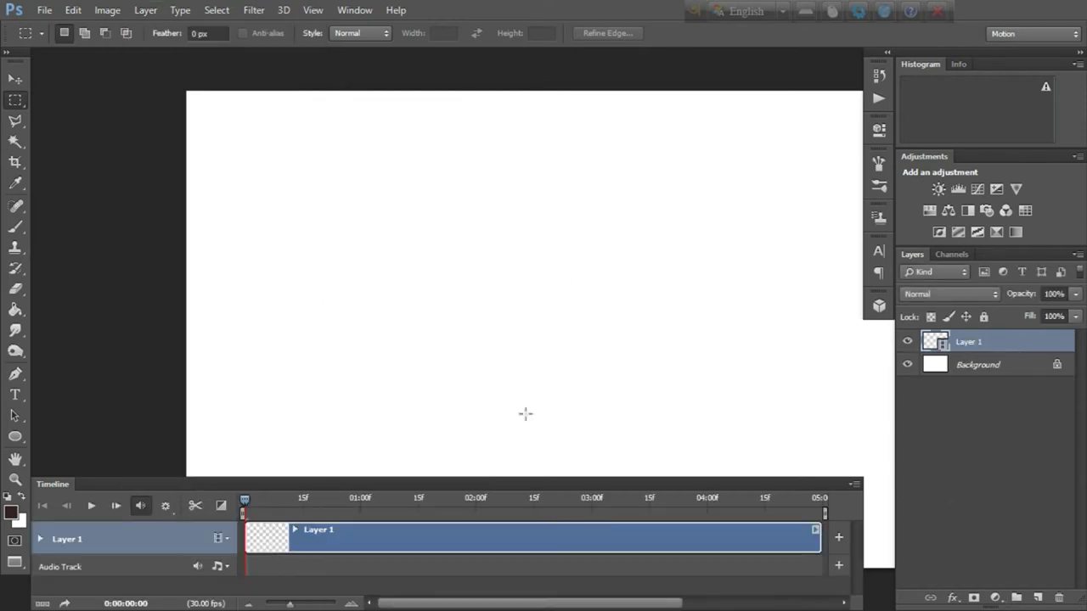
pyautogui.click(854, 485)
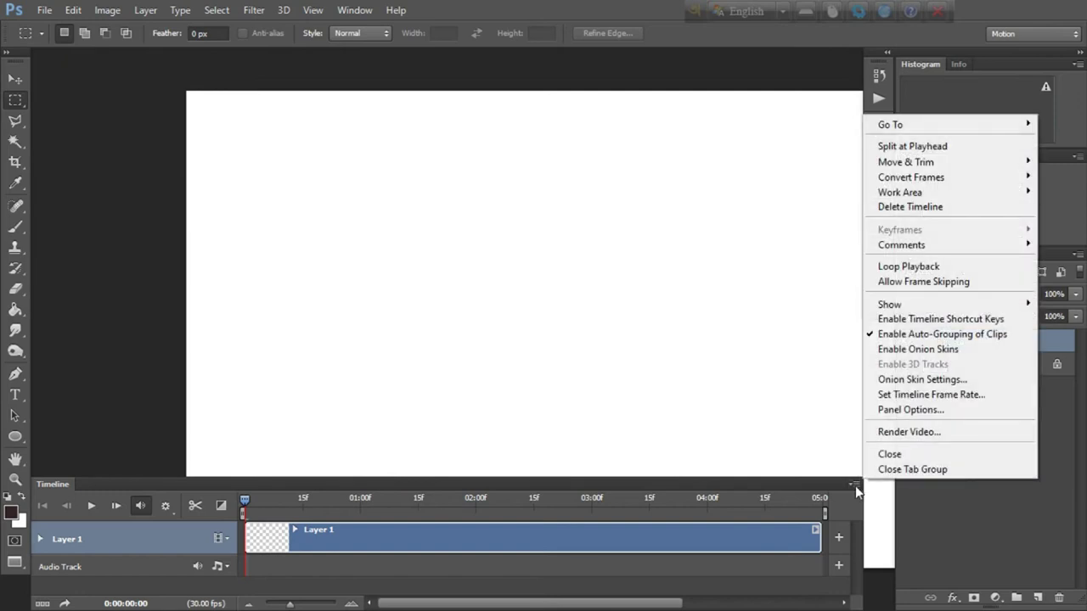
# - Enable onion skins, pan and zoom the canvas into view, and select the Brush tool
pyautogui.click(900, 351)
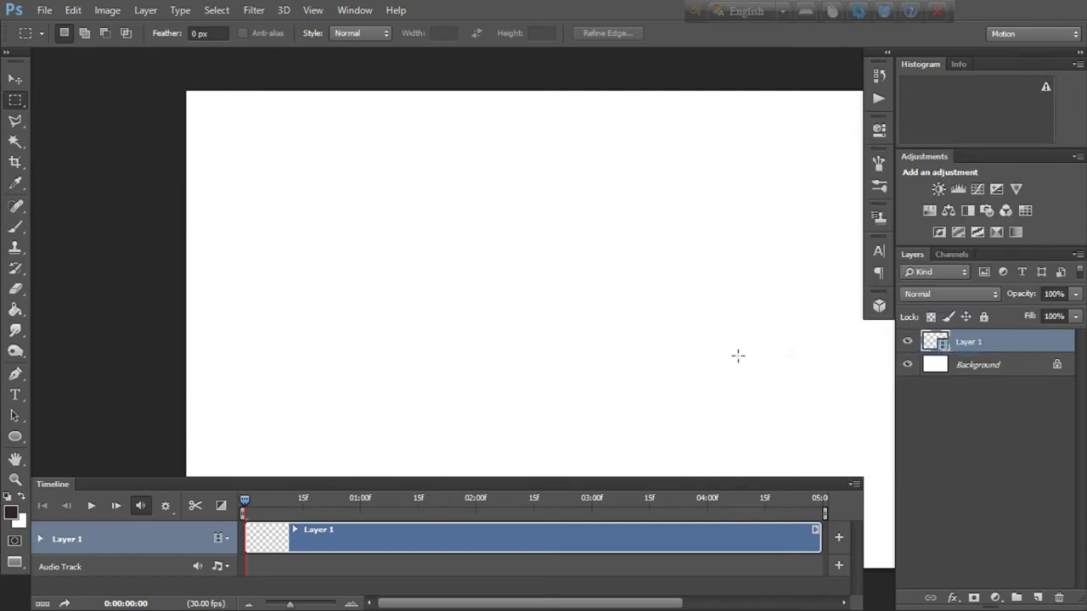
pyautogui.moveTo(682, 371); pyautogui.dragTo(593, 298)
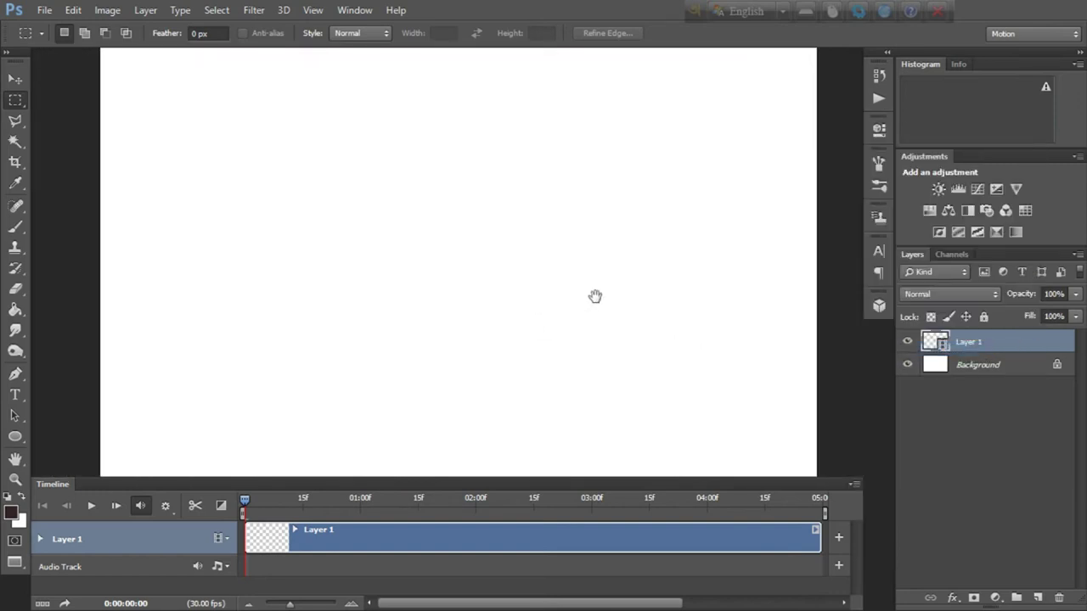
pyautogui.scroll(-2, 593, 298)
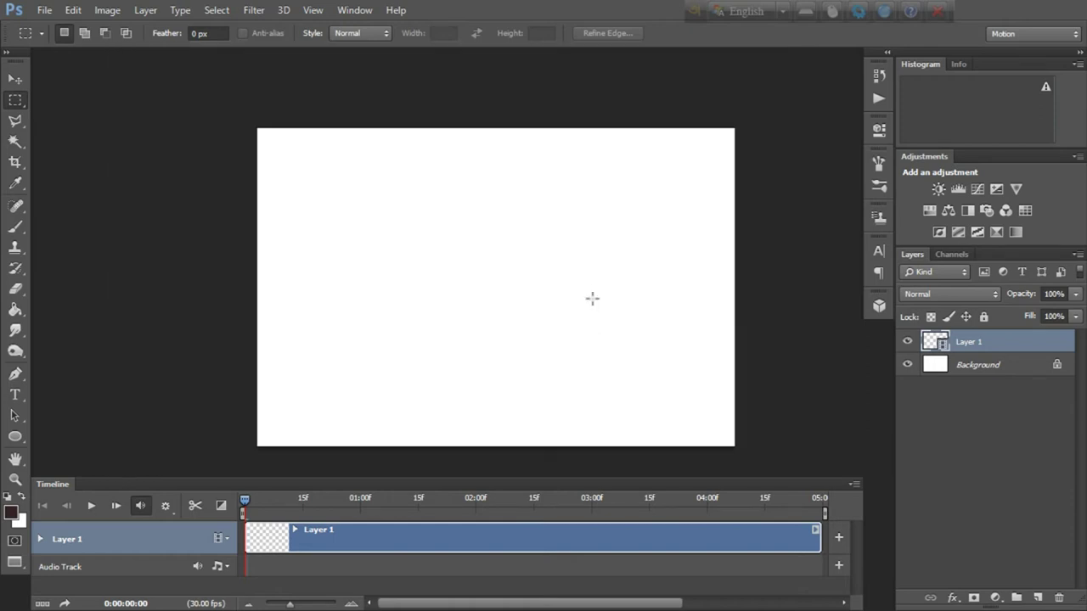
pyautogui.moveTo(481, 340); pyautogui.dragTo(485, 284)
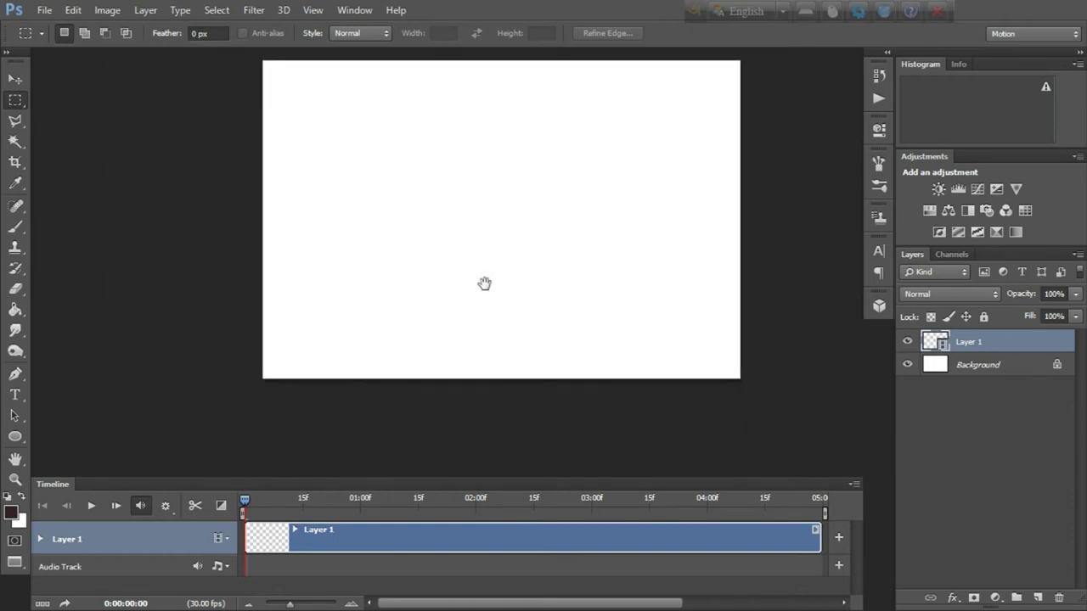
pyautogui.scroll(2, 447, 345)
pyautogui.moveTo(467, 378)
pyautogui.mouseDown()
pyautogui.moveTo(468, 362)
pyautogui.moveTo(447, 420)
pyautogui.mouseUp()
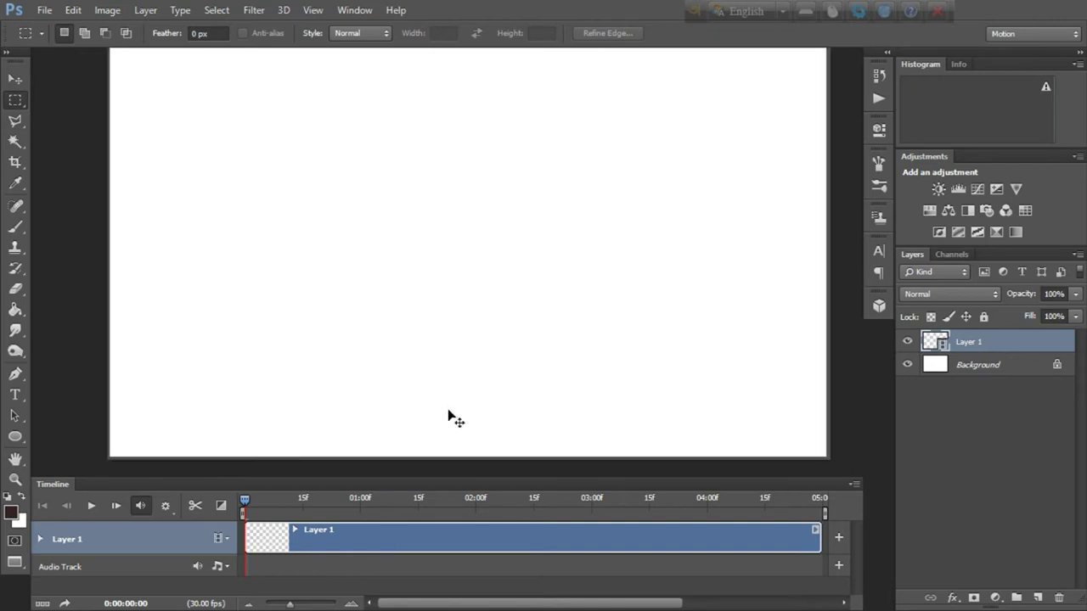
pyautogui.scroll(1, 447, 408)
pyautogui.moveTo(431, 418)
pyautogui.mouseDown()
pyautogui.moveTo(512, 235)
pyautogui.moveTo(527, 362)
pyautogui.moveTo(507, 372)
pyautogui.moveTo(489, 363)
pyautogui.mouseUp()
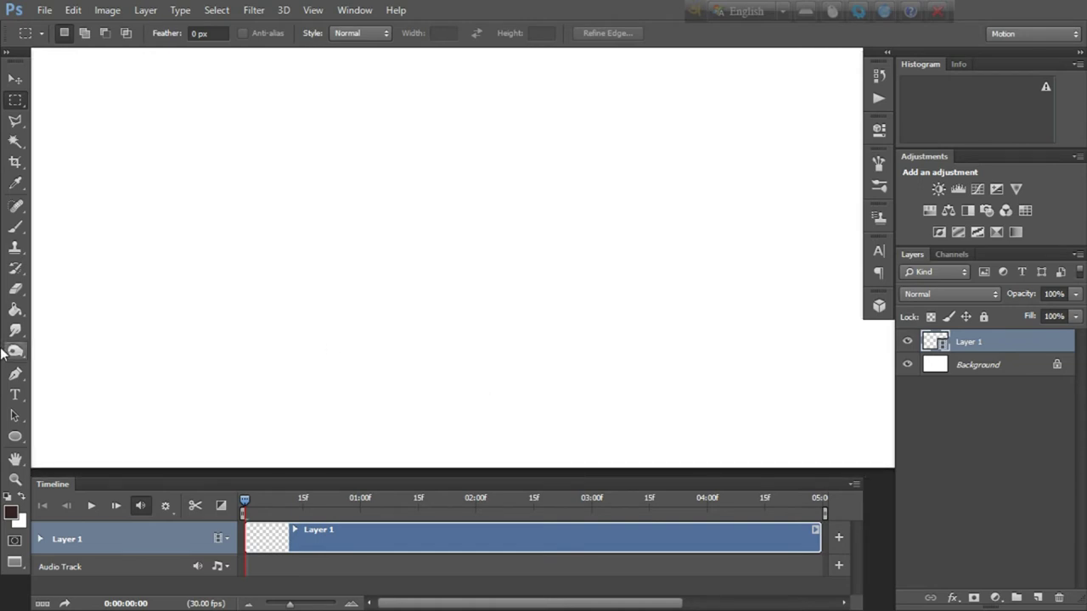
pyautogui.click(15, 227)
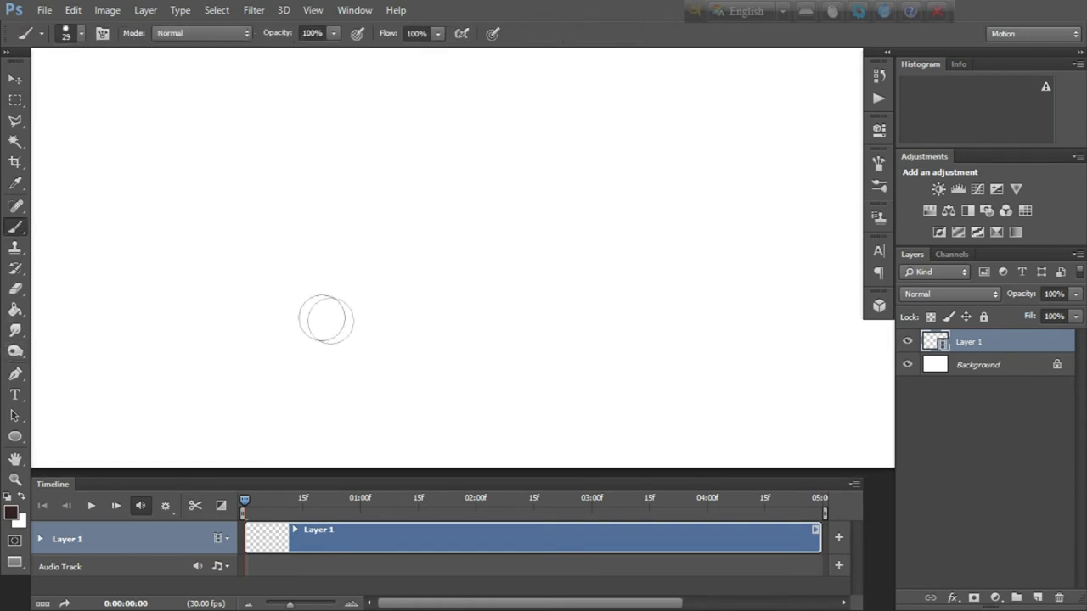
# - Shrink the brush to a thin size in the brush picker, entering 2 as the size
pyautogui.rightClick(657, 340)
pyautogui.moveTo(739, 365); pyautogui.dragTo(732, 366)
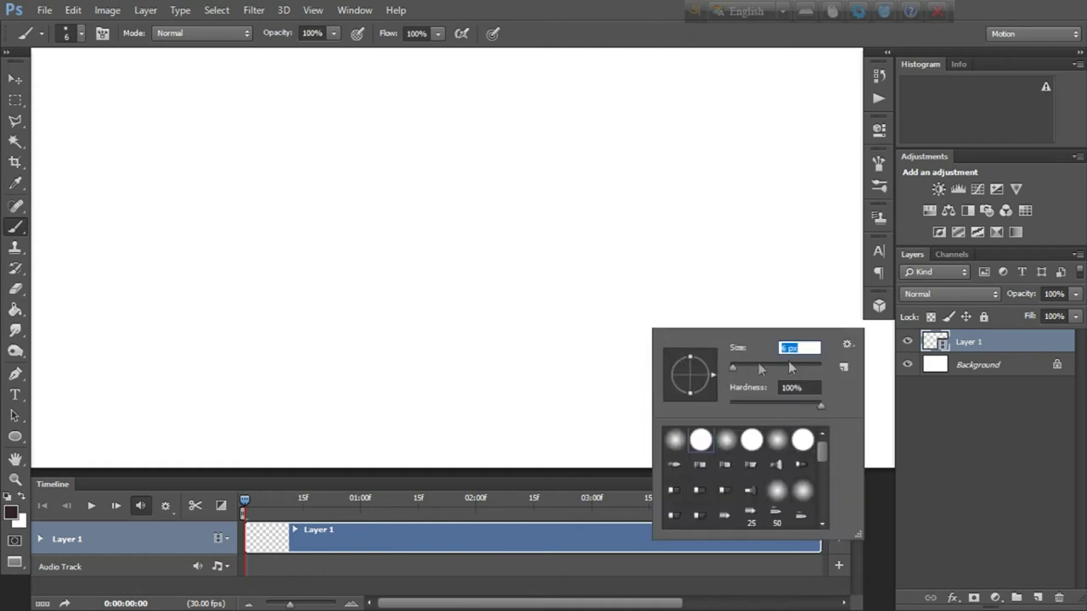
pyautogui.doubleClick(779, 348)
pyautogui.press('BackSpace')
pyautogui.write('2')
pyautogui.press('BackSpace')
# - Set the foreground colour to black (000000) and draw the rocket's left side
pyautogui.click(12, 512)
pyautogui.write('000000')
pyautogui.click(1021, 160)
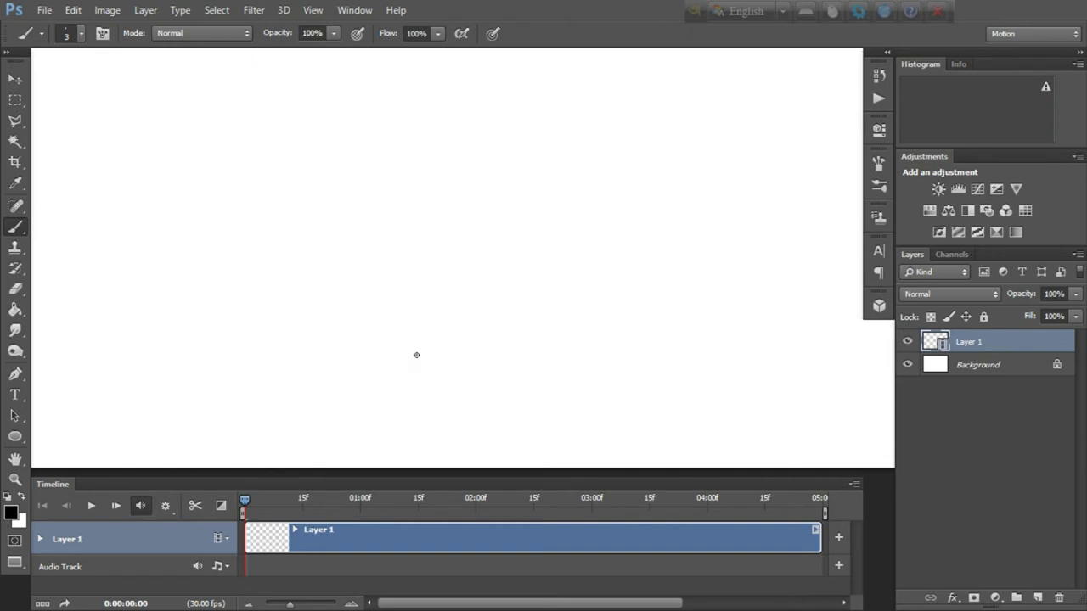
pyautogui.moveTo(402, 392); pyautogui.dragTo(400, 466)
# - Draw the rocket's right side, shaded nose tip, nose base line and left leg
pyautogui.moveTo(448, 380); pyautogui.dragTo(450, 452)
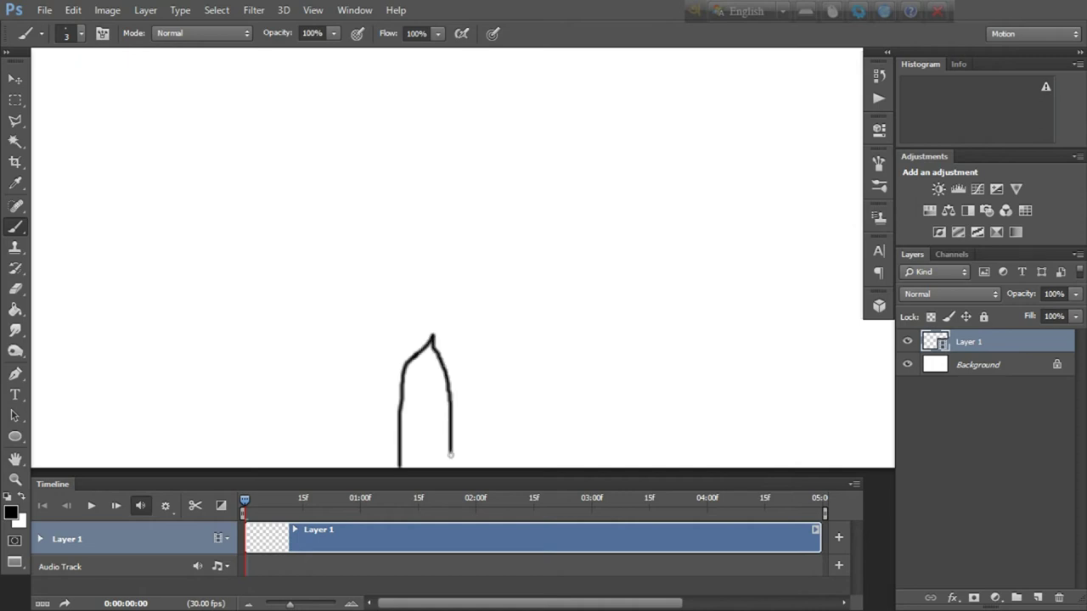
pyautogui.moveTo(412, 354)
pyautogui.mouseDown()
pyautogui.moveTo(427, 325)
pyautogui.moveTo(437, 345)
pyautogui.moveTo(416, 352)
pyautogui.mouseUp()
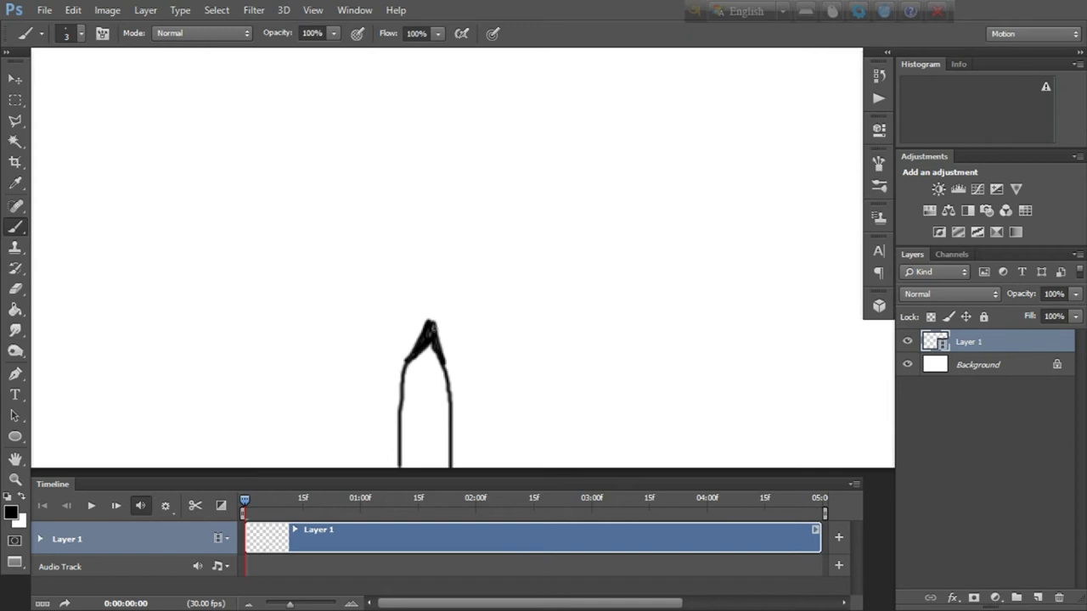
pyautogui.moveTo(440, 360); pyautogui.dragTo(409, 360)
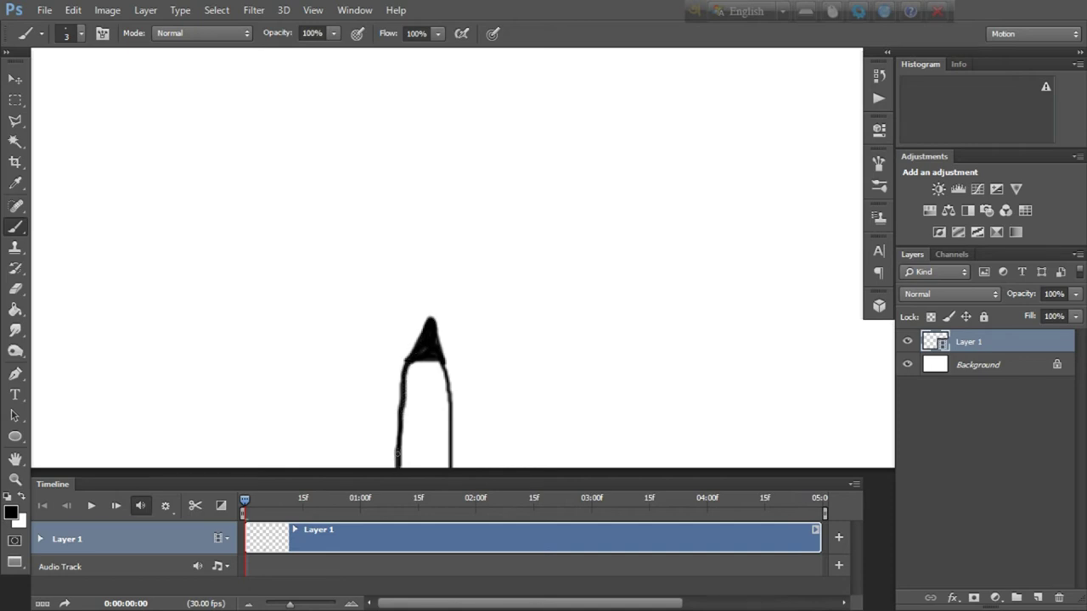
pyautogui.moveTo(390, 451); pyautogui.dragTo(378, 468)
# - Sketch smoke clouds on both sides of the rocket base with a swirl in the left cloud
pyautogui.moveTo(373, 441)
pyautogui.mouseDown()
pyautogui.moveTo(327, 444)
pyautogui.moveTo(280, 467)
pyautogui.mouseUp()
pyautogui.moveTo(470, 444)
pyautogui.mouseDown()
pyautogui.moveTo(506, 439)
pyautogui.moveTo(553, 465)
pyautogui.mouseUp()
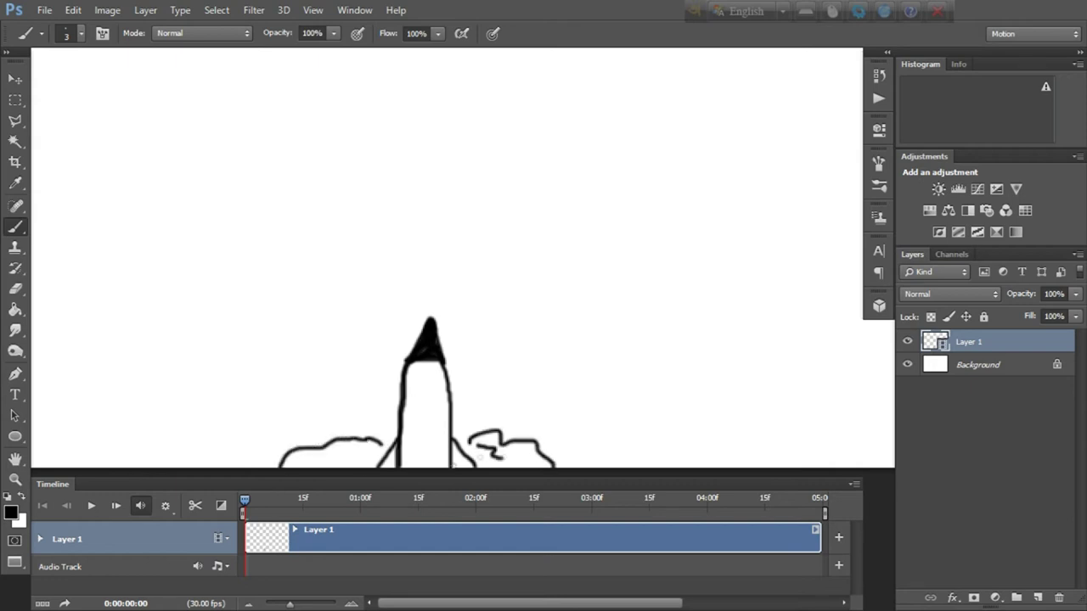
pyautogui.moveTo(349, 459); pyautogui.dragTo(370, 449)
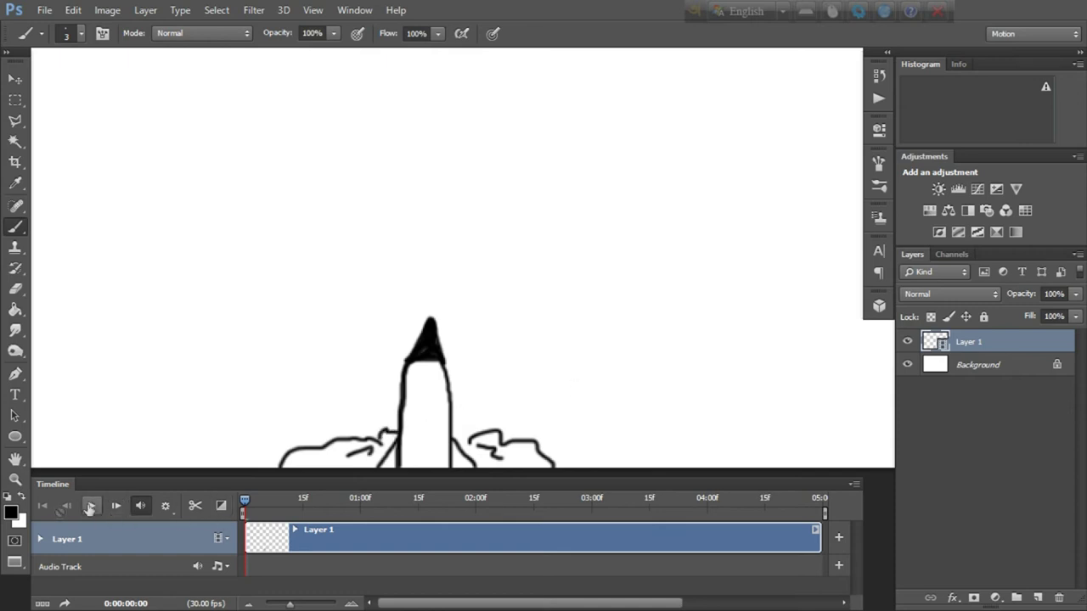
pyautogui.click(116, 505)
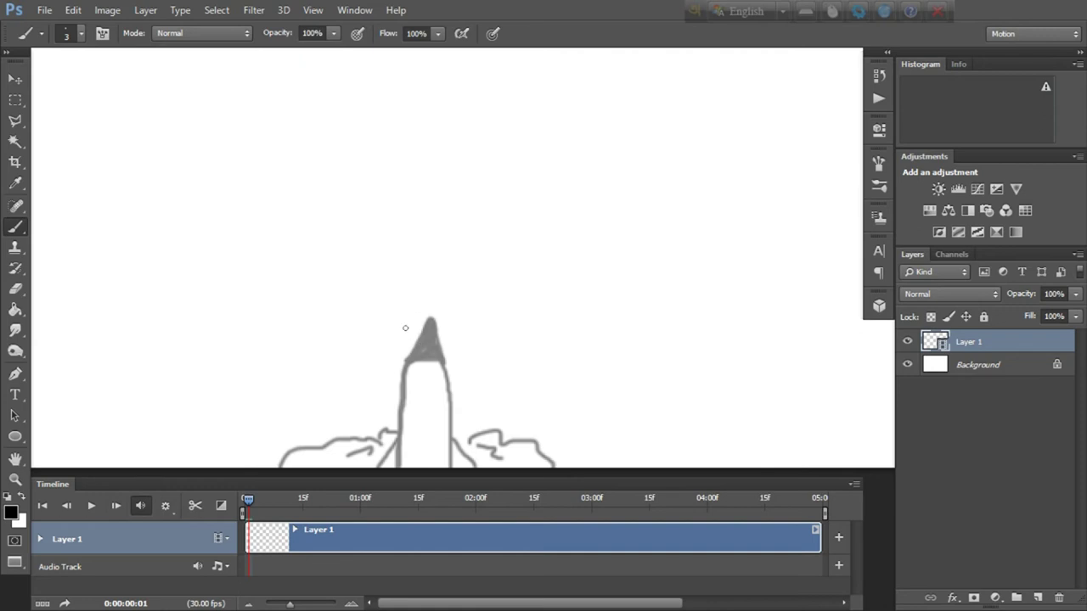
# - On frame two, draw the raised rocket's left side, body edge and nose cone
pyautogui.moveTo(404, 360); pyautogui.dragTo(405, 396)
pyautogui.moveTo(402, 433)
pyautogui.mouseDown()
pyautogui.moveTo(442, 433)
pyautogui.moveTo(451, 340)
pyautogui.mouseUp()
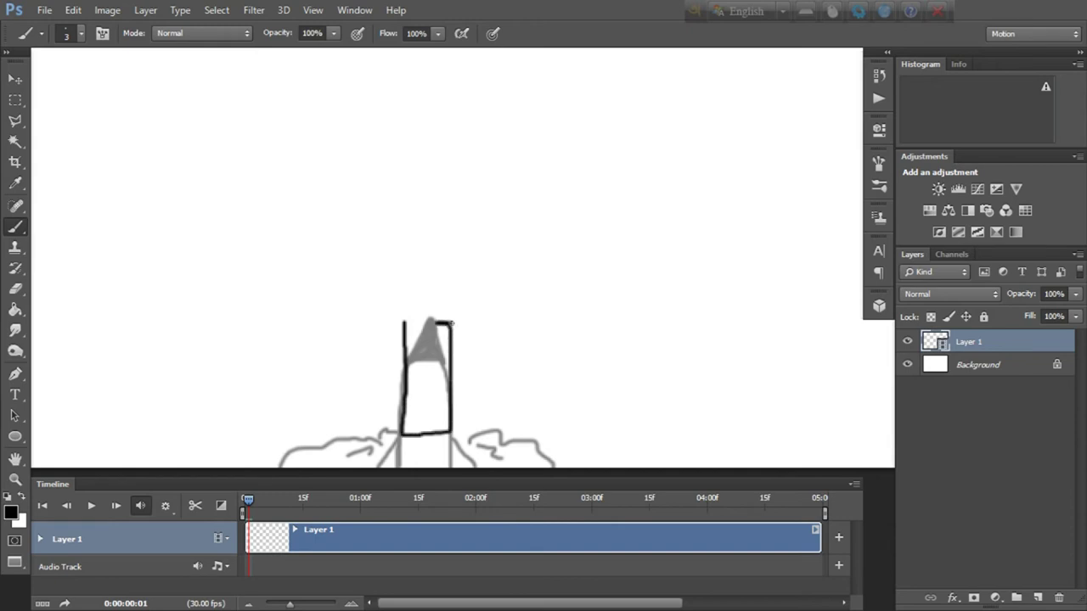
pyautogui.moveTo(430, 285)
pyautogui.mouseDown()
pyautogui.moveTo(410, 312)
pyautogui.moveTo(445, 323)
pyautogui.moveTo(438, 293)
pyautogui.moveTo(411, 316)
pyautogui.moveTo(434, 306)
pyautogui.moveTo(413, 311)
pyautogui.moveTo(443, 317)
pyautogui.moveTo(410, 317)
pyautogui.mouseUp()
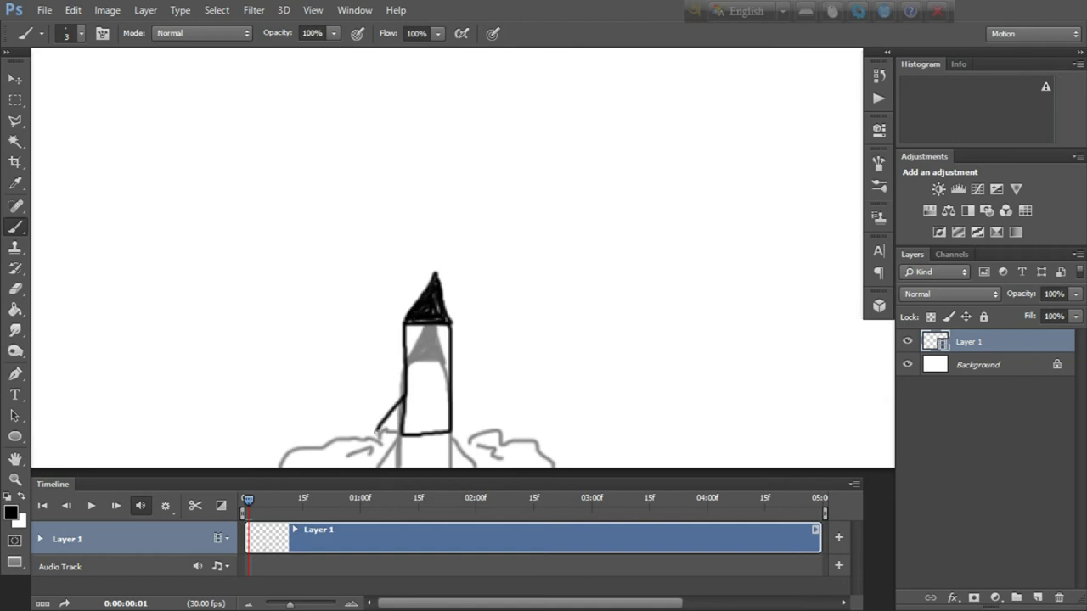
# - Add the raised rocket's left and right fins and smoke puffs beside its base
pyautogui.moveTo(451, 399)
pyautogui.mouseDown()
pyautogui.moveTo(472, 426)
pyautogui.moveTo(450, 431)
pyautogui.mouseUp()
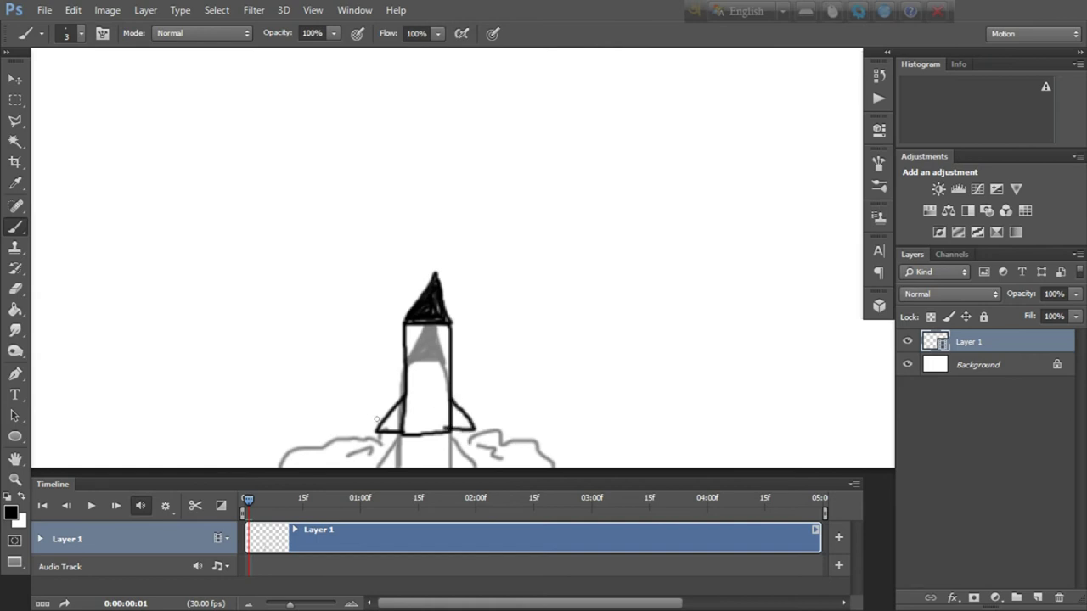
pyautogui.moveTo(393, 397)
pyautogui.mouseDown()
pyautogui.moveTo(328, 429)
pyautogui.moveTo(335, 456)
pyautogui.moveTo(350, 443)
pyautogui.moveTo(370, 457)
pyautogui.mouseUp()
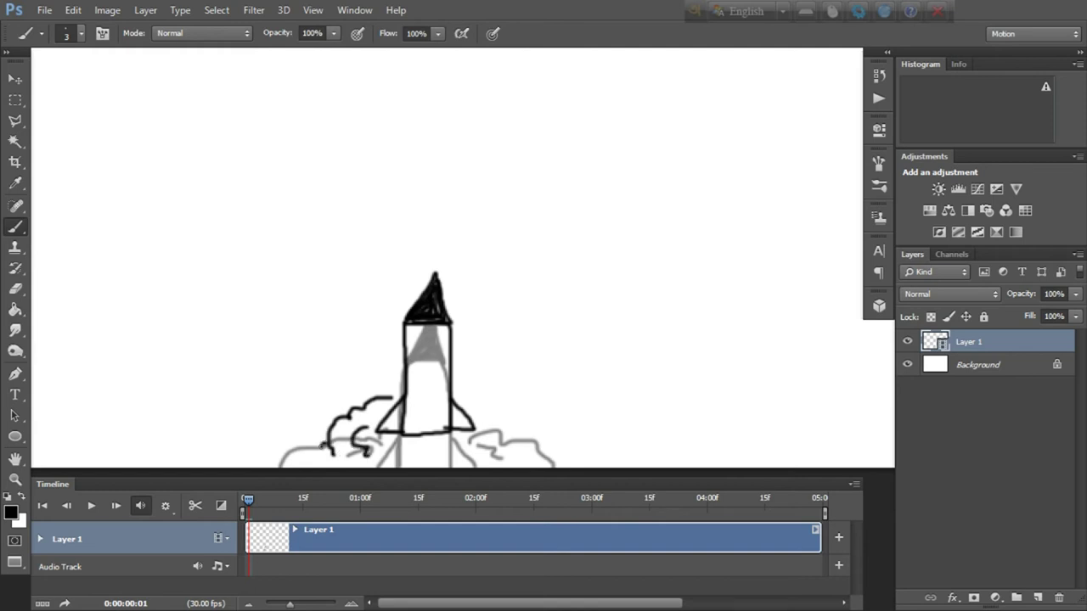
pyautogui.moveTo(457, 402); pyautogui.dragTo(509, 459)
pyautogui.moveTo(411, 441); pyautogui.dragTo(390, 463)
pyautogui.click(116, 505)
# - Finish this frame's exhaust and smoke, then draw the tilted rocket with an exhaust trail on frame 3
pyautogui.moveTo(441, 237)
pyautogui.mouseDown()
pyautogui.moveTo(412, 390)
pyautogui.moveTo(476, 389)
pyautogui.mouseUp()
pyautogui.moveTo(408, 395); pyautogui.dragTo(453, 451)
pyautogui.click(116, 506)
pyautogui.moveTo(485, 182); pyautogui.dragTo(416, 323)
pyautogui.moveTo(442, 216); pyautogui.dragTo(484, 204)
pyautogui.moveTo(424, 293)
pyautogui.mouseDown()
pyautogui.moveTo(386, 297)
pyautogui.moveTo(355, 369)
pyautogui.mouseUp()
pyautogui.moveTo(399, 319); pyautogui.dragTo(378, 386)
pyautogui.click(116, 505)
# - Draw the rocket climbing diagonally with exhaust and fins on frames 4 to 6
pyautogui.moveTo(510, 145); pyautogui.dragTo(467, 284)
pyautogui.moveTo(446, 233)
pyautogui.mouseDown()
pyautogui.moveTo(399, 289)
pyautogui.moveTo(471, 348)
pyautogui.mouseUp()
pyautogui.click(116, 505)
pyautogui.moveTo(544, 107)
pyautogui.mouseDown()
pyautogui.moveTo(488, 221)
pyautogui.moveTo(484, 281)
pyautogui.mouseUp()
pyautogui.moveTo(462, 250); pyautogui.dragTo(428, 272)
pyautogui.click(116, 506)
pyautogui.moveTo(467, 219); pyautogui.dragTo(408, 344)
pyautogui.moveTo(361, 310)
pyautogui.mouseDown()
pyautogui.moveTo(397, 348)
pyautogui.moveTo(339, 387)
pyautogui.mouseUp()
pyautogui.click(116, 505)
# - Draw the rocket with trailing exhaust lines on frames 7 to 9
pyautogui.moveTo(510, 167)
pyautogui.mouseDown()
pyautogui.moveTo(374, 331)
pyautogui.moveTo(448, 313)
pyautogui.mouseUp()
pyautogui.click(116, 505)
pyautogui.moveTo(500, 282); pyautogui.dragTo(394, 383)
pyautogui.moveTo(380, 339); pyautogui.dragTo(424, 405)
pyautogui.moveTo(407, 367); pyautogui.dragTo(331, 438)
pyautogui.click(116, 505)
pyautogui.moveTo(450, 314)
pyautogui.mouseDown()
pyautogui.moveTo(365, 399)
pyautogui.moveTo(469, 303)
pyautogui.mouseUp()
pyautogui.moveTo(380, 392); pyautogui.dragTo(336, 435)
pyautogui.moveTo(364, 384); pyautogui.dragTo(313, 423)
pyautogui.click(115, 506)
# - Continue the rocket's diagonal climb with exhaust strokes on frames 10 to 14
pyautogui.moveTo(490, 257)
pyautogui.mouseDown()
pyautogui.moveTo(390, 331)
pyautogui.moveTo(389, 402)
pyautogui.mouseUp()
pyautogui.moveTo(537, 294)
pyautogui.mouseDown()
pyautogui.moveTo(450, 390)
pyautogui.moveTo(501, 340)
pyautogui.mouseUp()
pyautogui.click(116, 506)
pyautogui.moveTo(608, 212)
pyautogui.mouseDown()
pyautogui.moveTo(514, 288)
pyautogui.moveTo(497, 365)
pyautogui.mouseUp()
pyautogui.moveTo(496, 302); pyautogui.dragTo(466, 344)
pyautogui.moveTo(584, 240); pyautogui.dragTo(537, 294)
pyautogui.click(115, 506)
pyautogui.moveTo(611, 204)
pyautogui.mouseDown()
pyautogui.moveTo(450, 305)
pyautogui.moveTo(368, 399)
pyautogui.moveTo(366, 450)
pyautogui.mouseUp()
pyautogui.click(116, 506)
pyautogui.moveTo(510, 255); pyautogui.dragTo(441, 349)
pyautogui.click(116, 505)
# - Draw the rocket and exhaust on frames 15–16, then start the smoke burst with black scribbles
pyautogui.moveTo(535, 216); pyautogui.dragTo(480, 272)
pyautogui.moveTo(492, 272)
pyautogui.mouseDown()
pyautogui.moveTo(456, 285)
pyautogui.moveTo(425, 357)
pyautogui.mouseUp()
pyautogui.click(115, 505)
pyautogui.moveTo(544, 191); pyautogui.dragTo(475, 264)
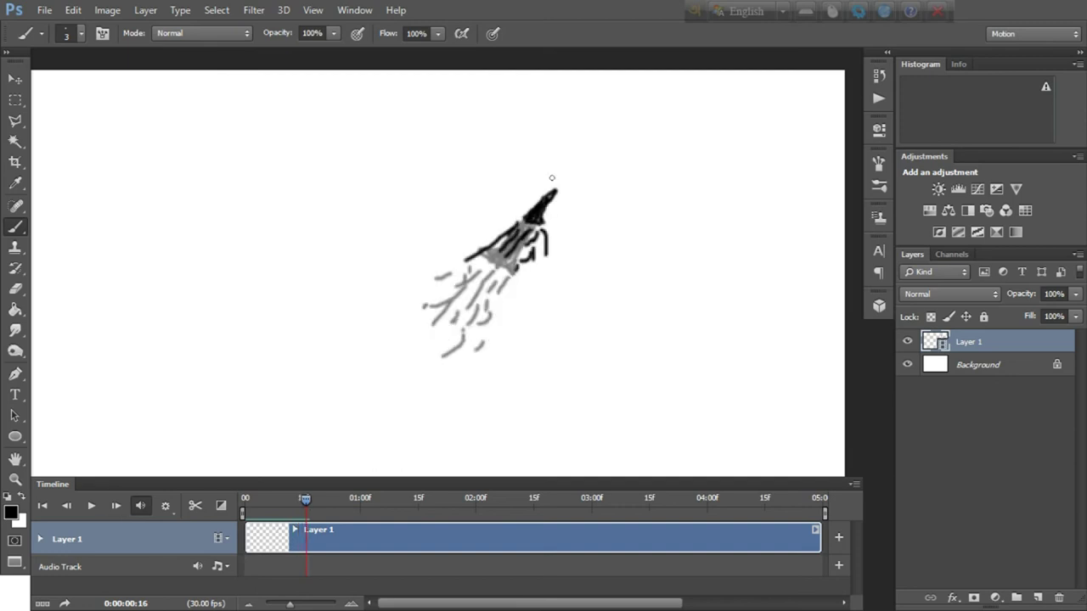
pyautogui.click(115, 505)
pyautogui.moveTo(594, 153)
pyautogui.mouseDown()
pyautogui.moveTo(527, 171)
pyautogui.moveTo(552, 229)
pyautogui.mouseUp()
pyautogui.click(116, 506)
# - Surround the burst with an extended dashed smoke spiral on the final frames
pyautogui.moveTo(510, 153); pyautogui.dragTo(586, 221)
pyautogui.moveTo(484, 212); pyautogui.dragTo(645, 272)
pyautogui.click(115, 505)
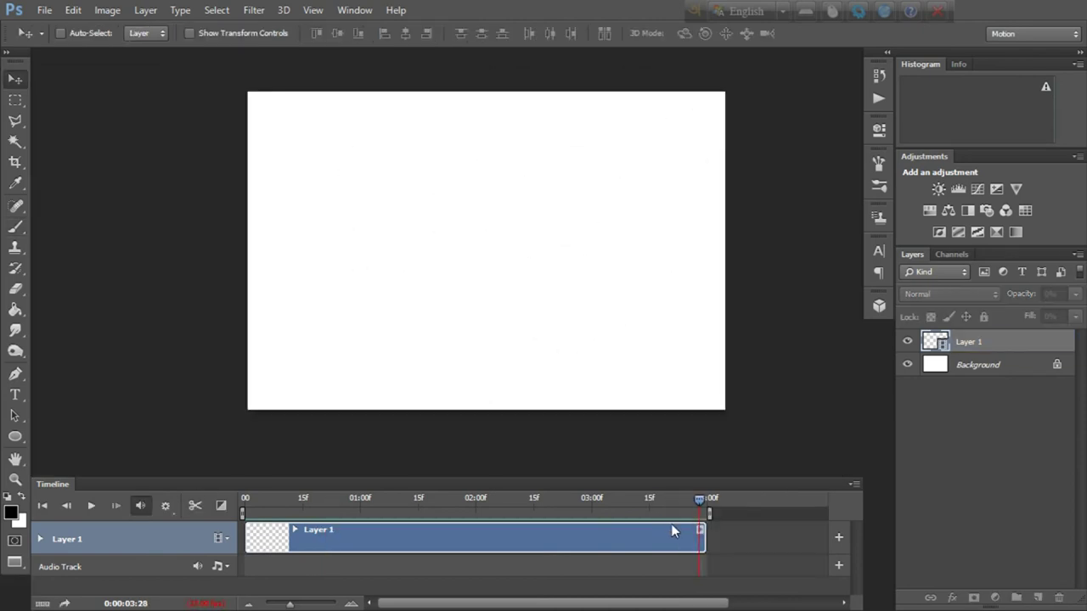
pyautogui.click(670, 531)
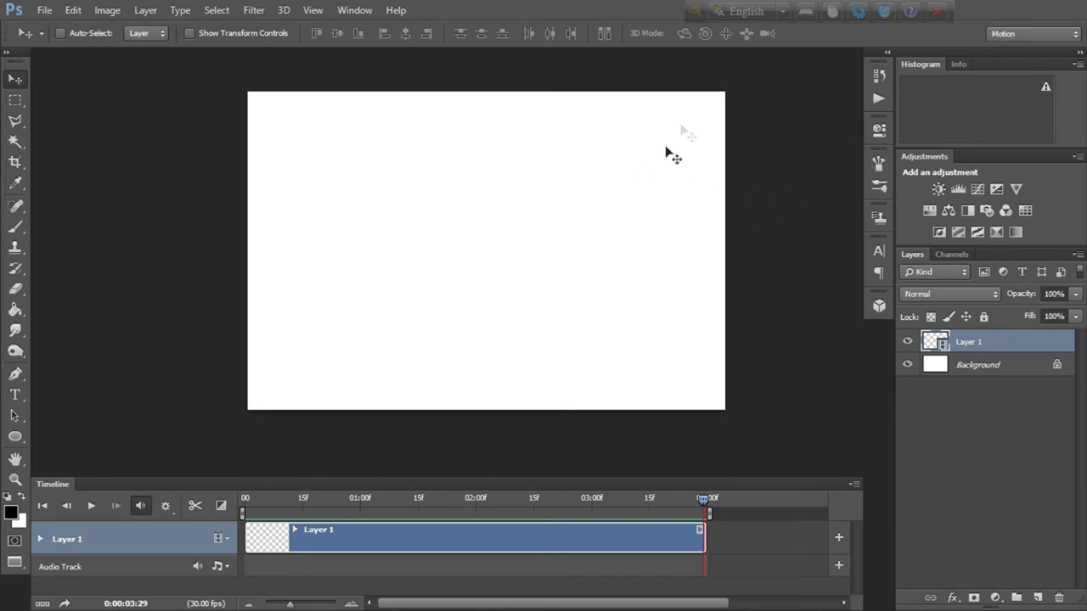
# - Open the Render Video dialog from File > Export to export Untitled-2.mp4 into D:\record
pyautogui.click(42, 12)
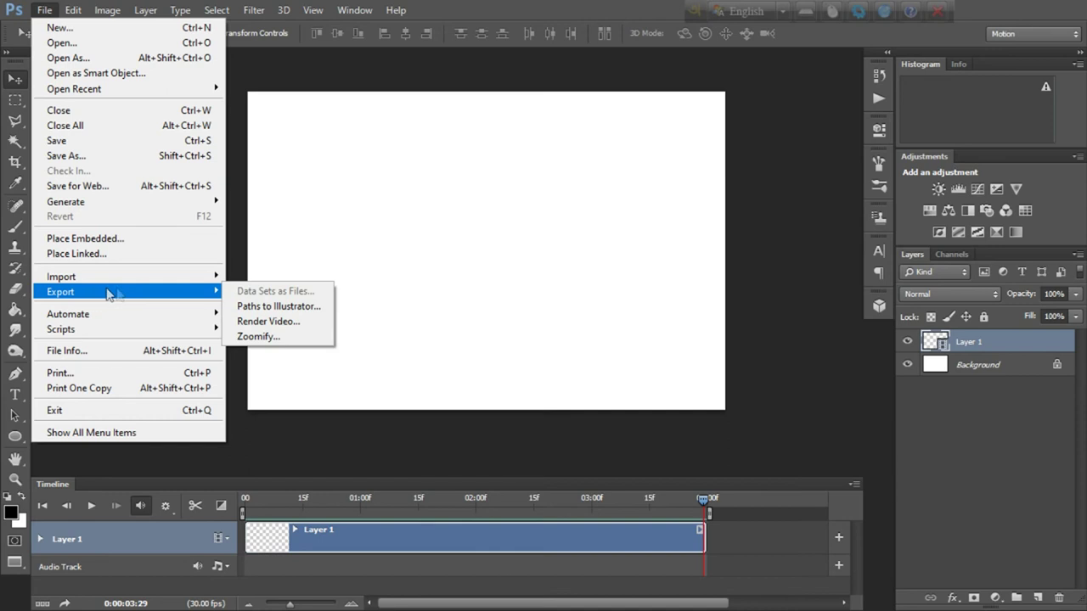
pyautogui.moveTo(61, 291)
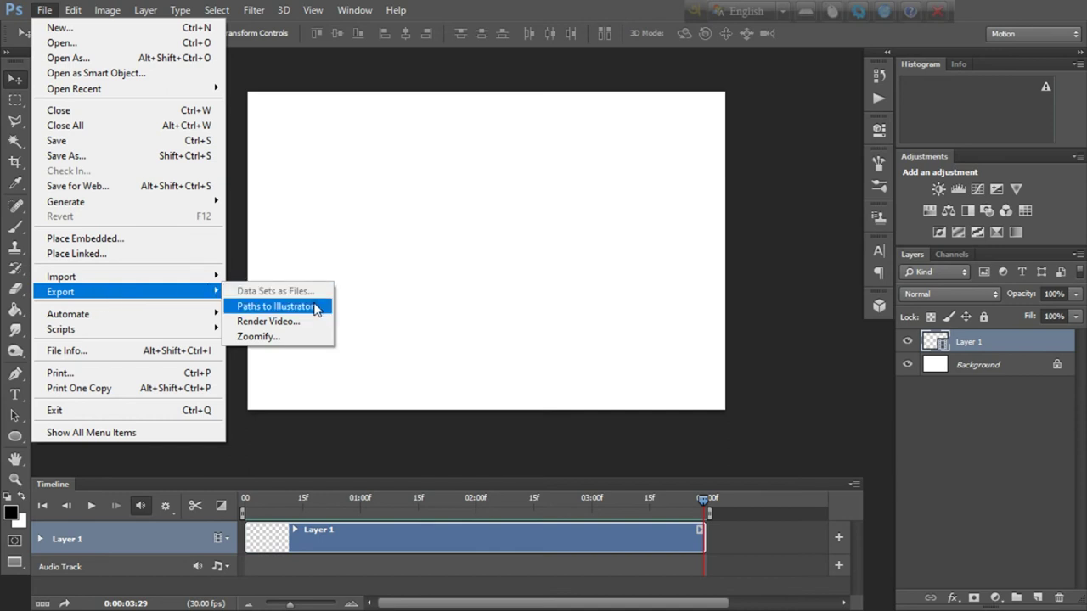
pyautogui.click(302, 322)
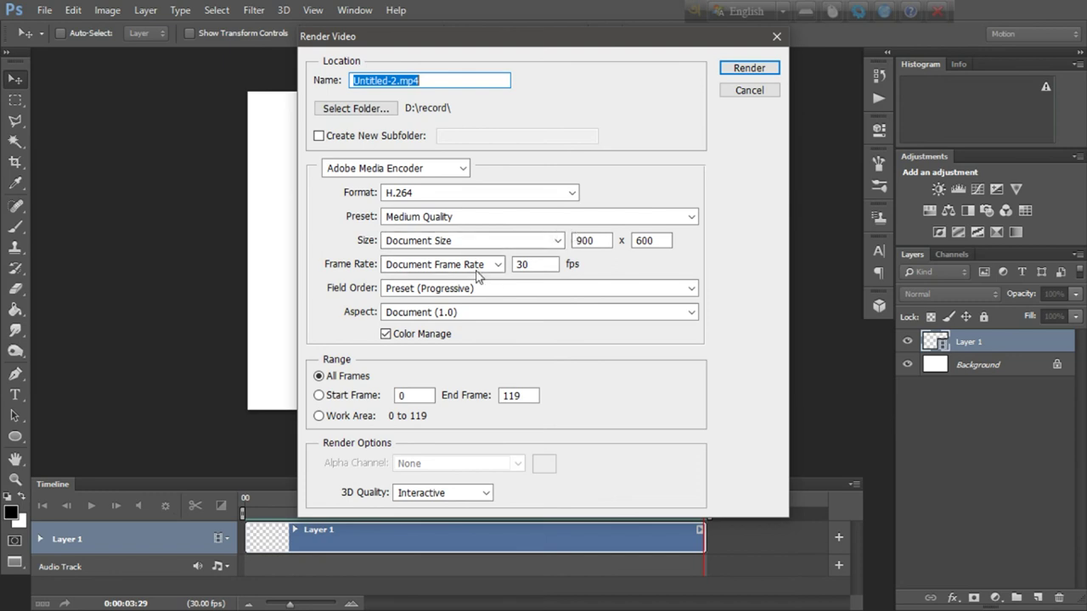
# - Keep H.264 format, progressive field order, document pixel aspect and Interactive 3D quality
pyautogui.click(518, 193)
pyautogui.click(510, 204)
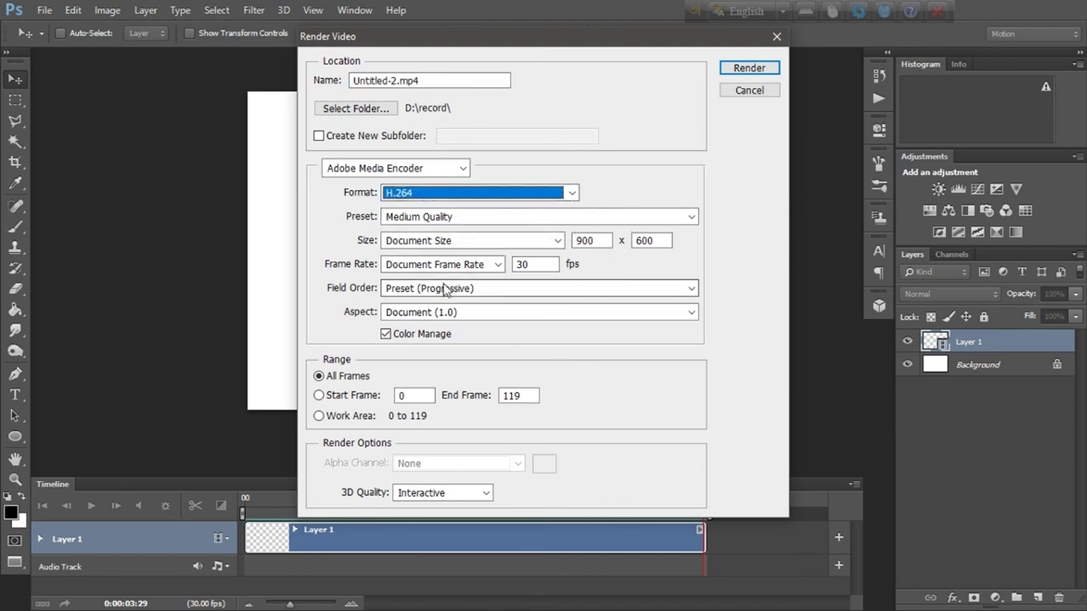
pyautogui.click(643, 293)
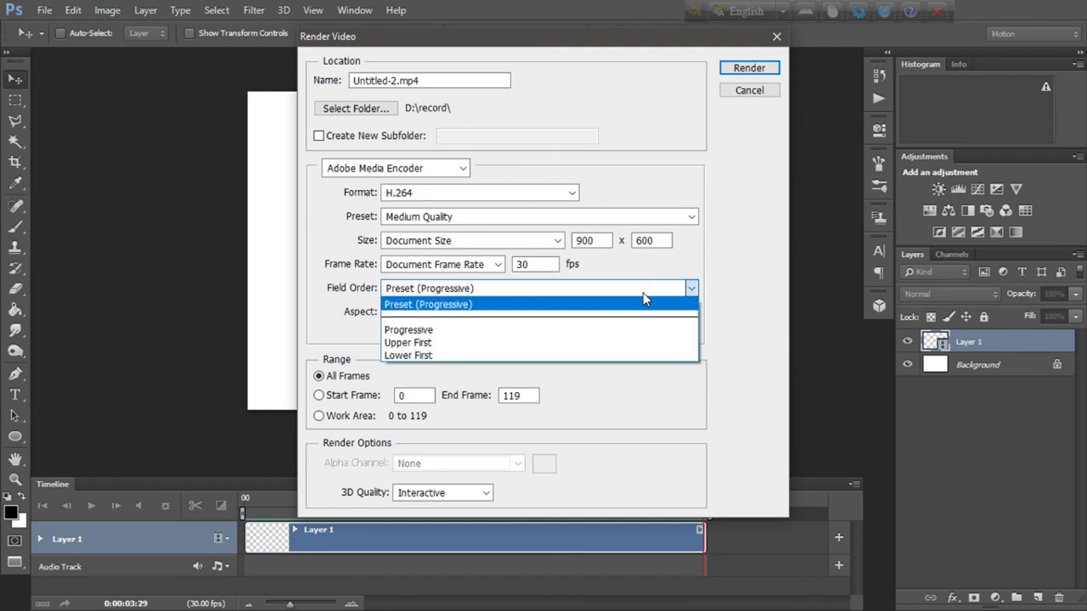
pyautogui.click(595, 316)
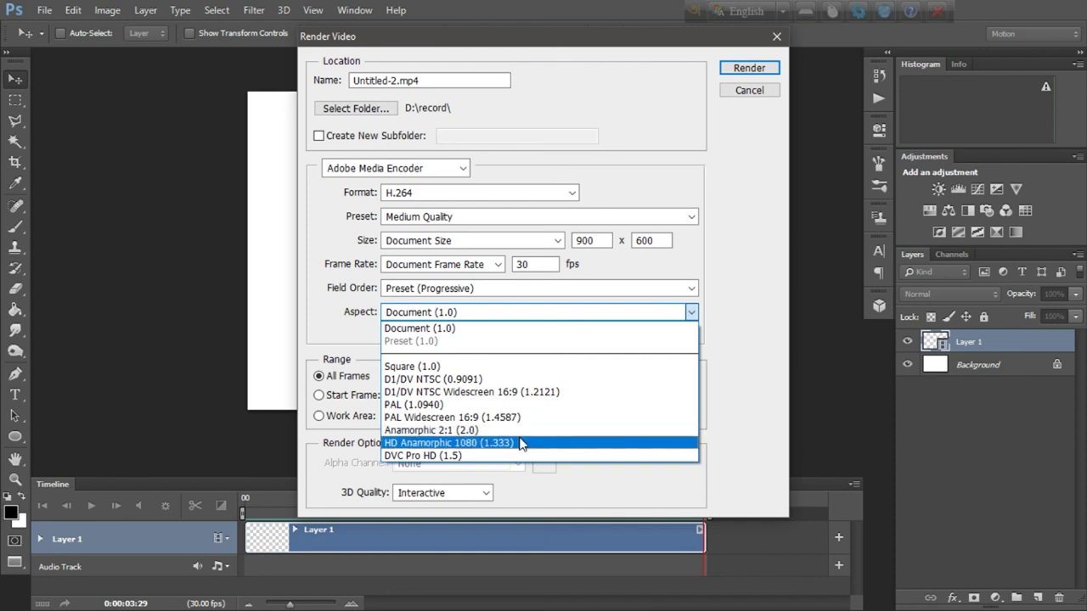
pyautogui.click(327, 332)
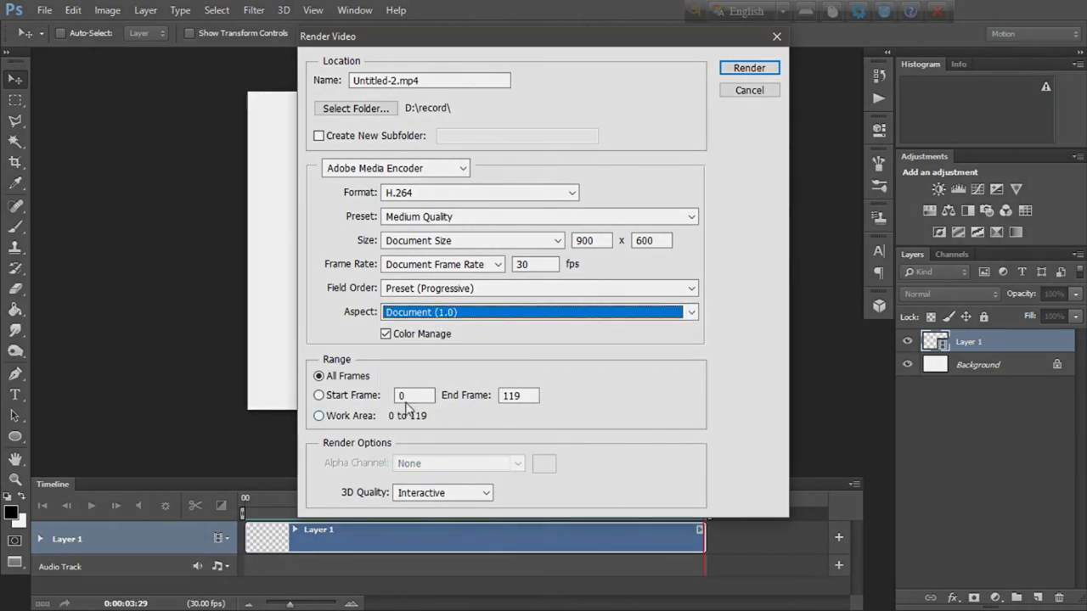
pyautogui.click(480, 494)
pyautogui.click(471, 507)
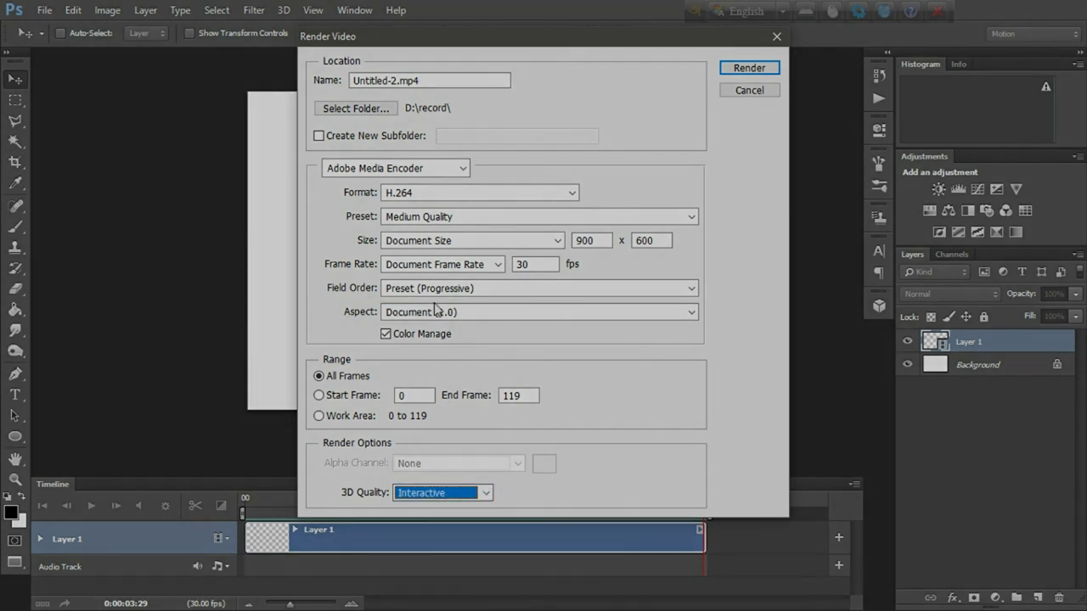
# - Keep Adobe Media Encoder with H.264, leave the new-subfolder option off, and render the MP4
pyautogui.click(464, 168)
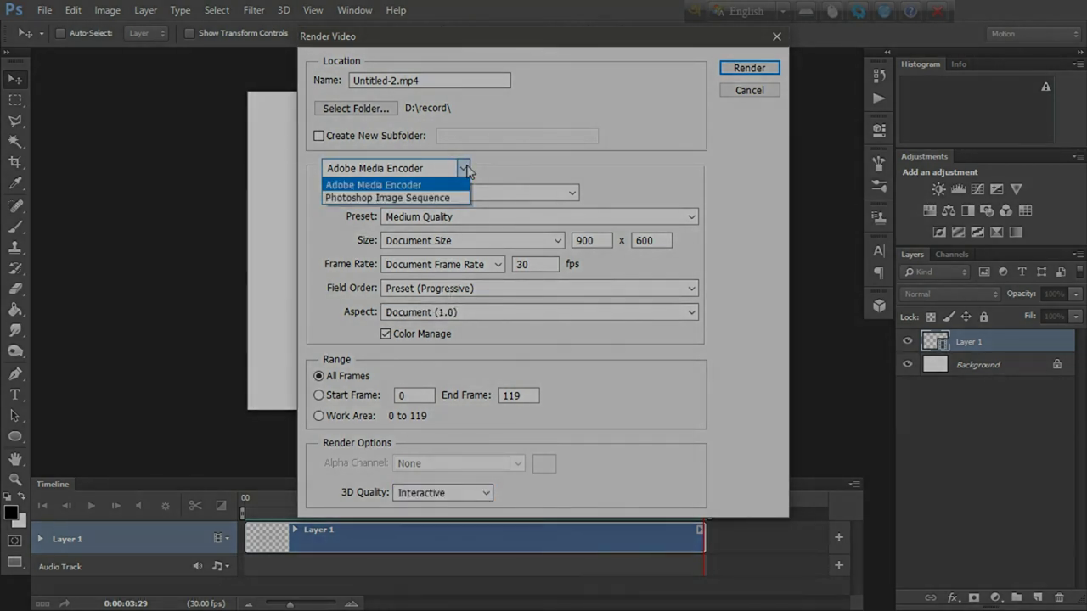
pyautogui.click(465, 169)
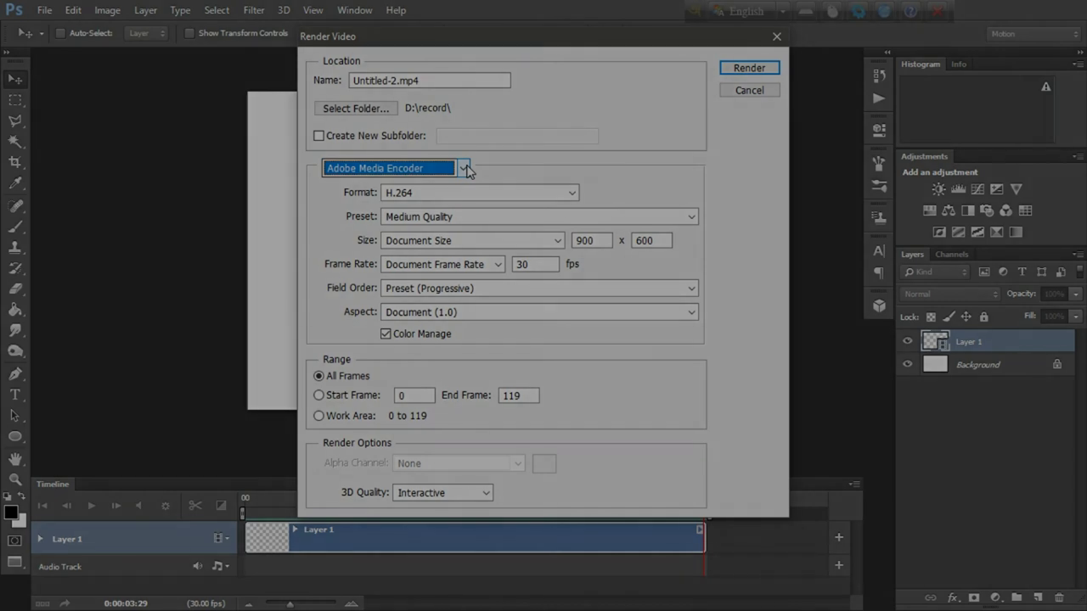
pyautogui.click(464, 169)
pyautogui.click(466, 170)
pyautogui.click(573, 193)
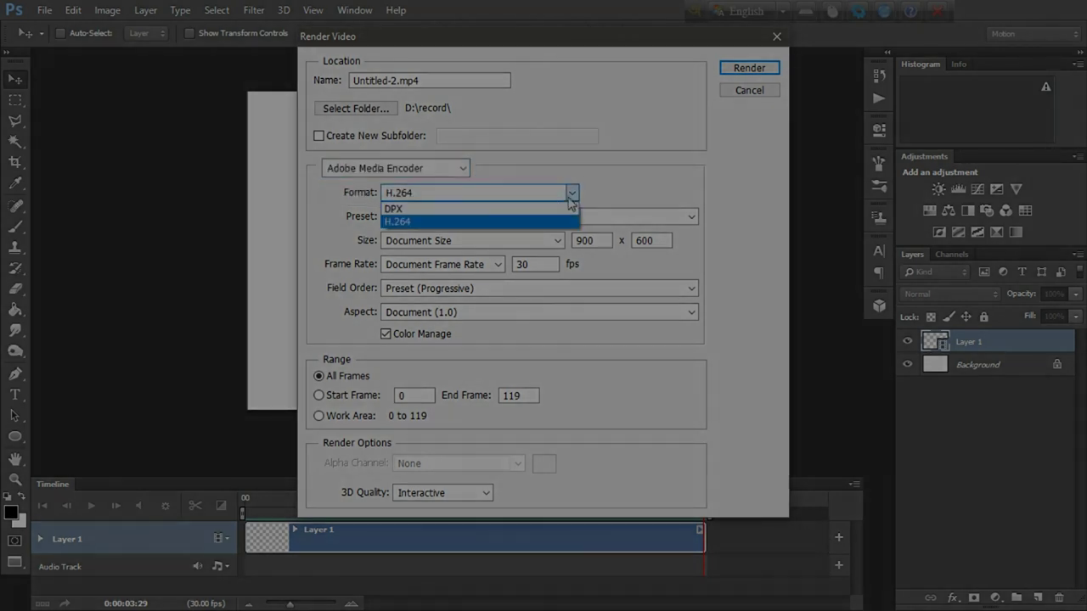
pyautogui.click(319, 136)
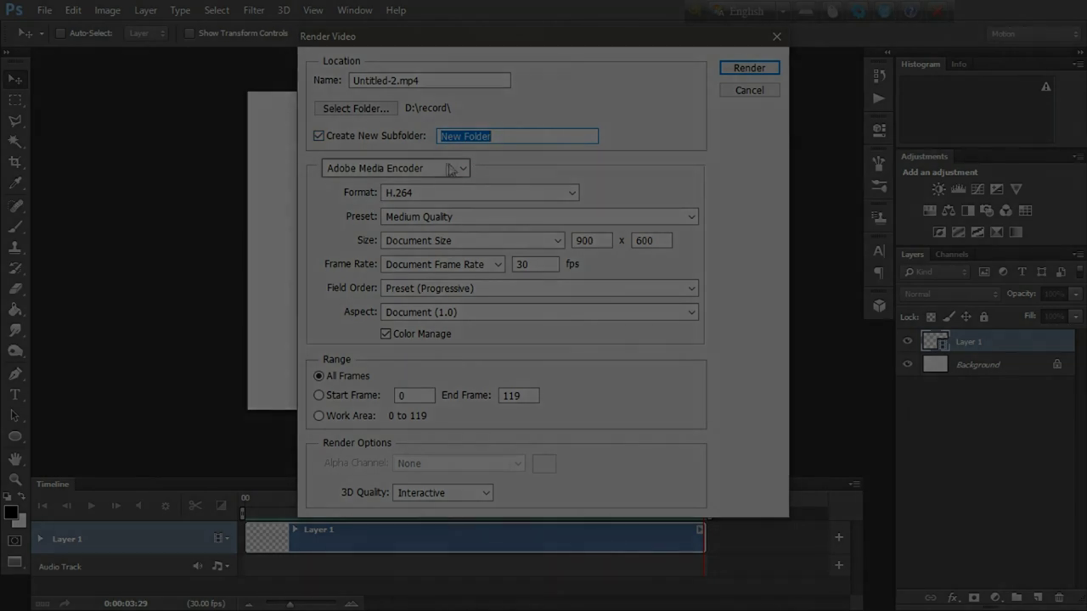
pyautogui.click(318, 137)
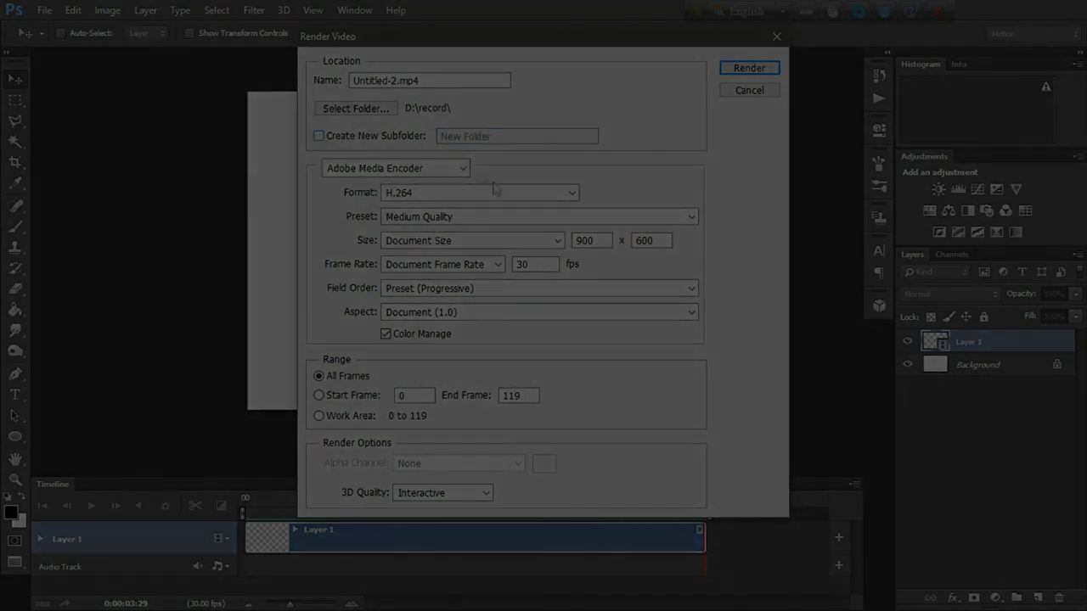
pyautogui.click(747, 77)
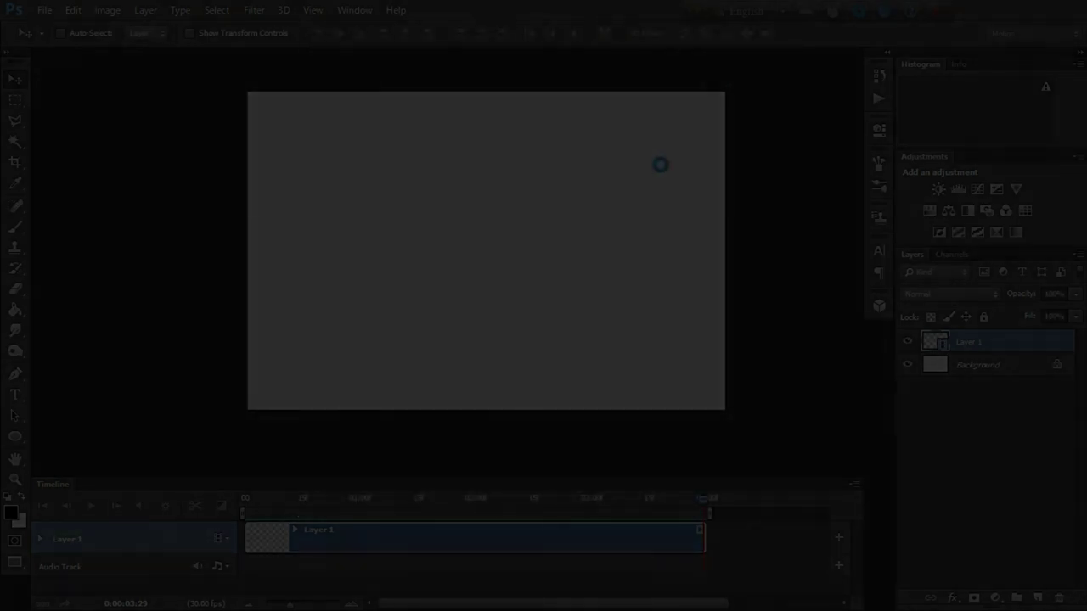